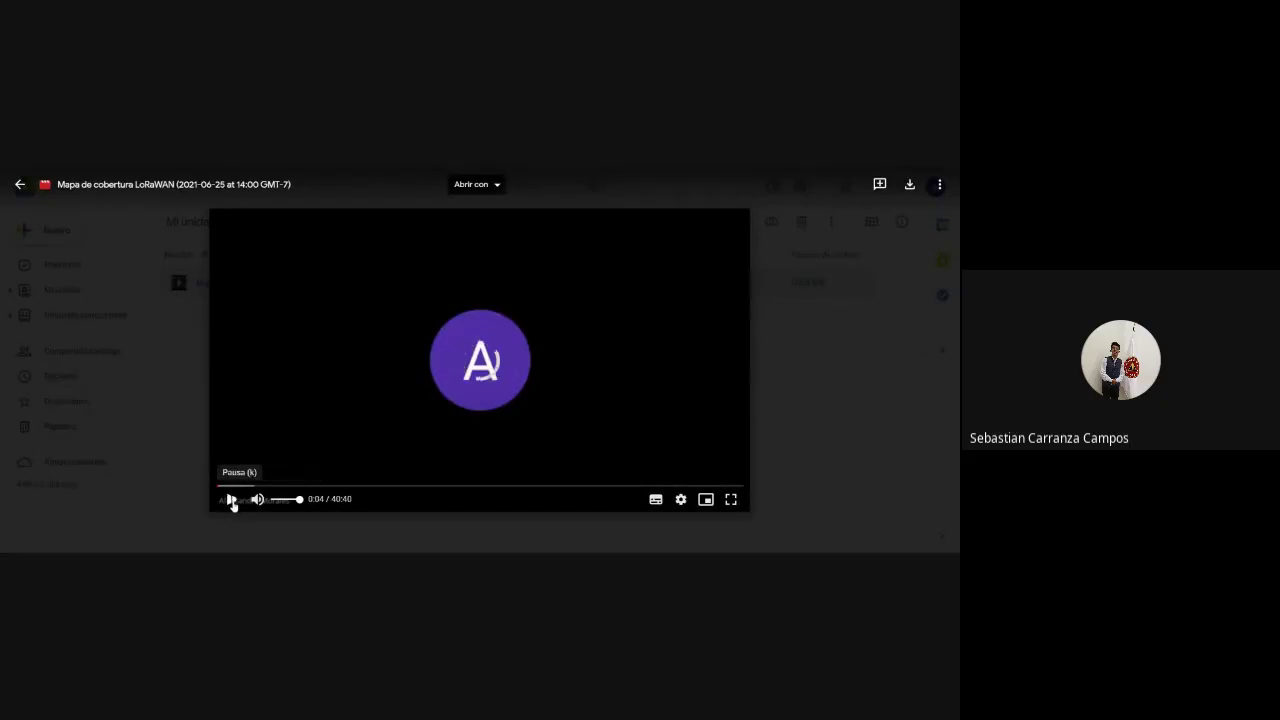
# - Skip through the LoRaWAN coverage map recording to the Radio Mobile part at about 12:04
pyautogui.click(250, 486)
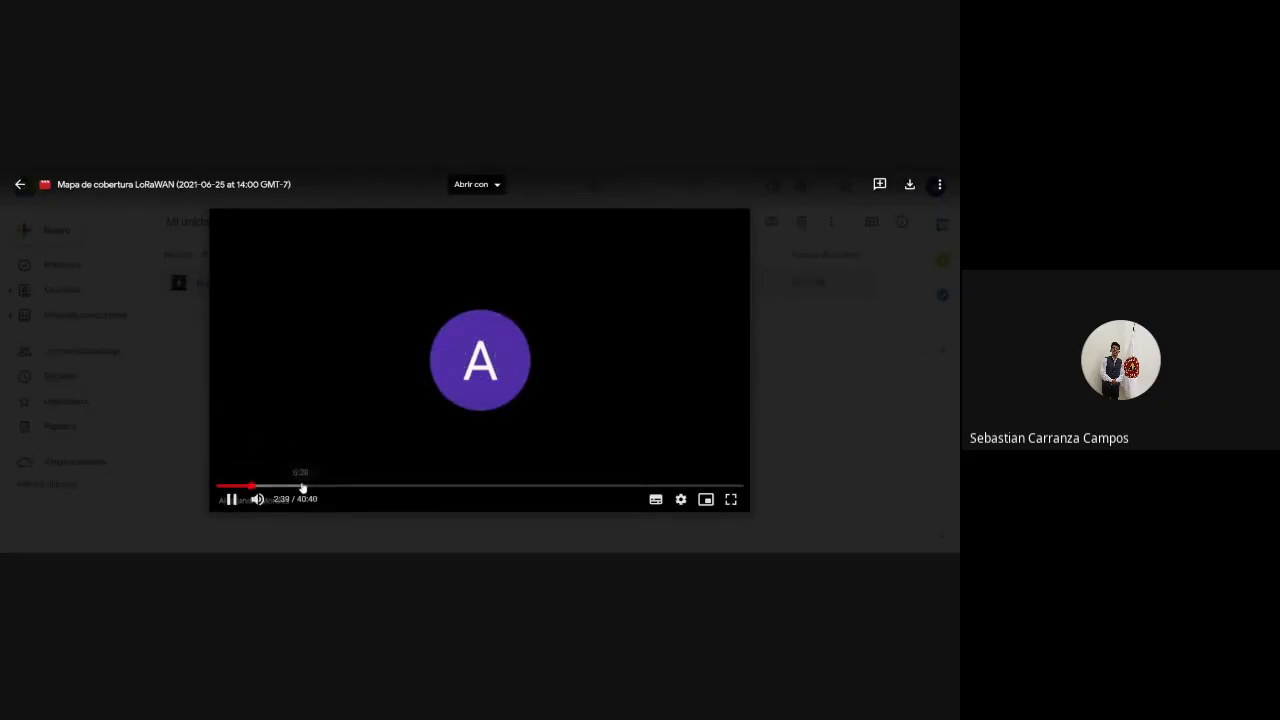
pyautogui.click(298, 487)
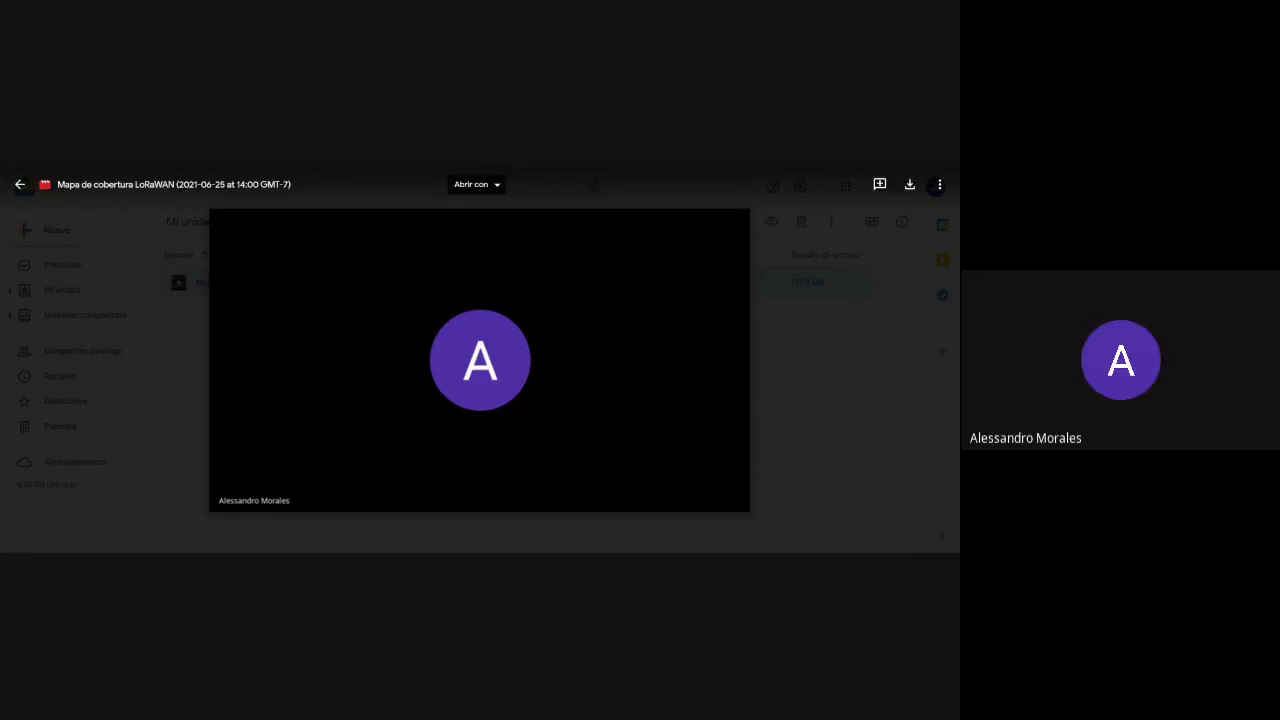
pyautogui.click(343, 488)
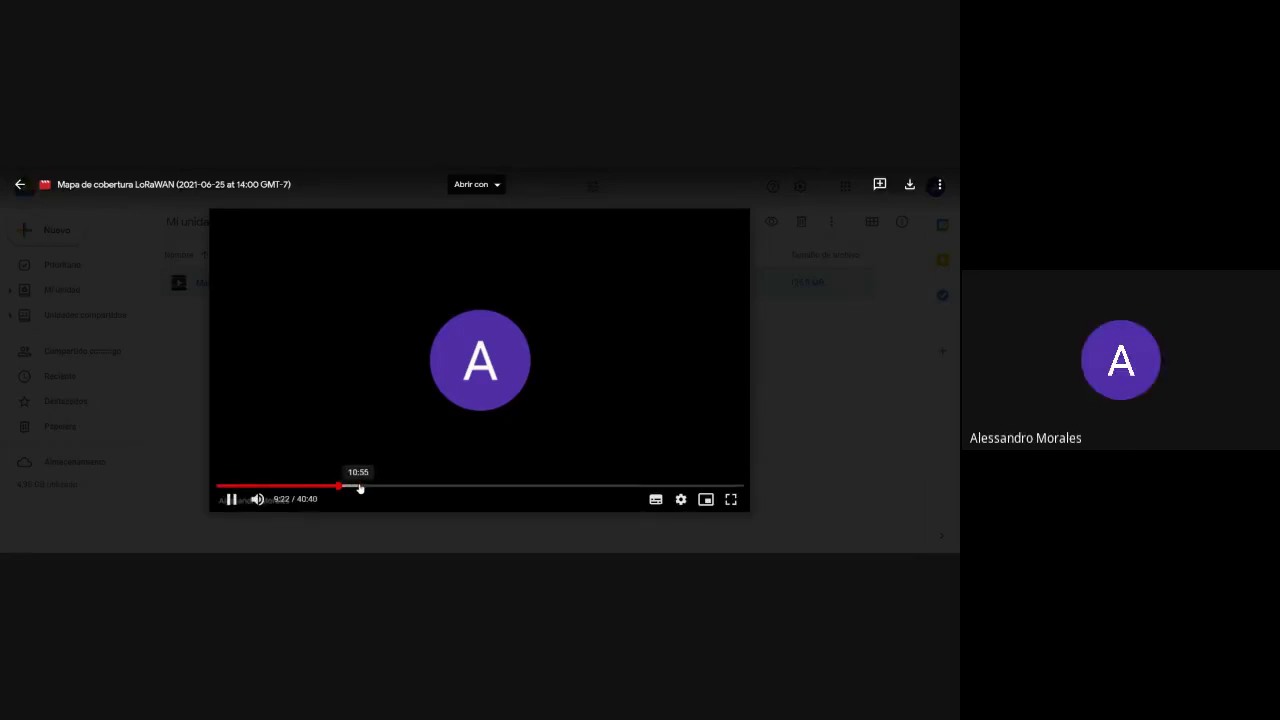
pyautogui.click(376, 489)
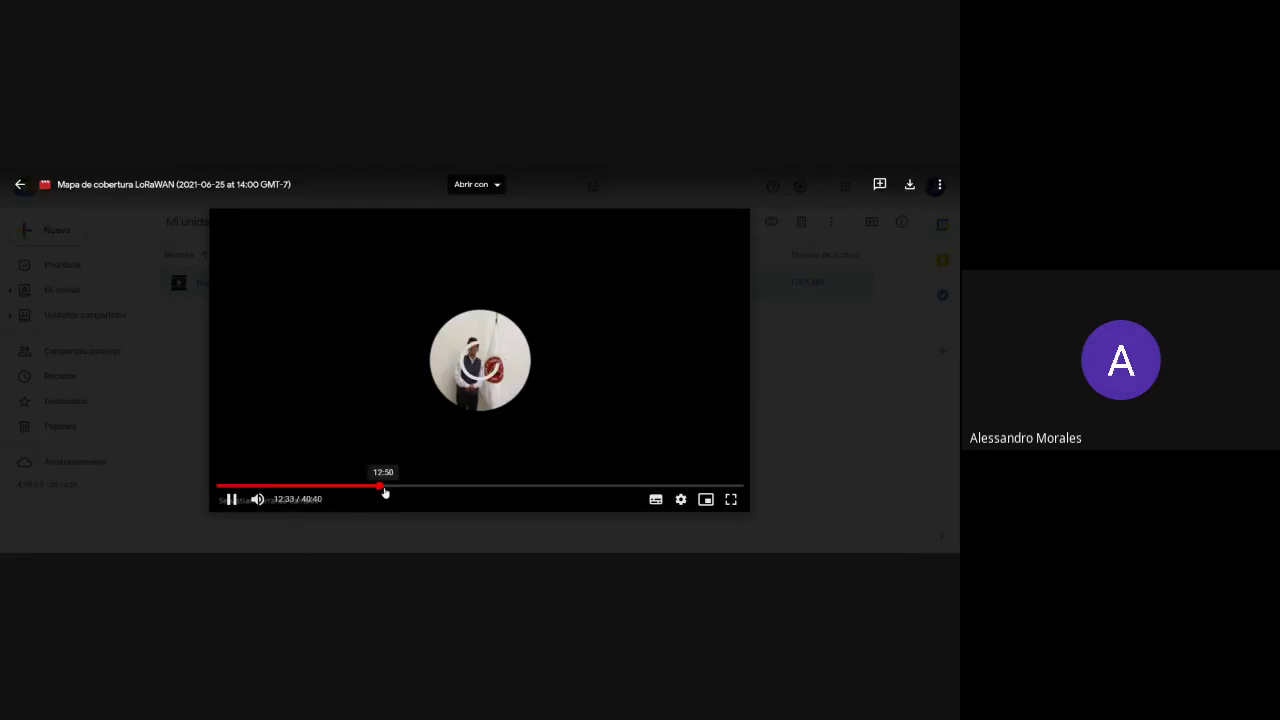
pyautogui.click(395, 489)
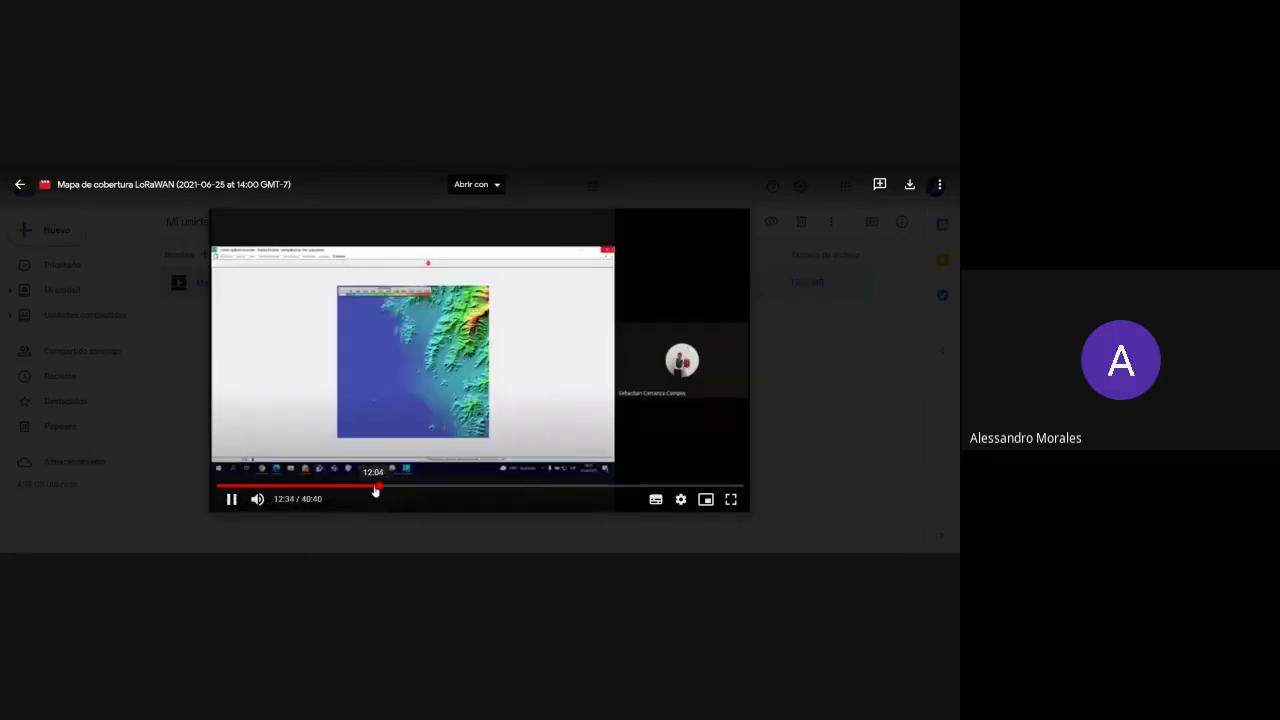
pyautogui.click(375, 489)
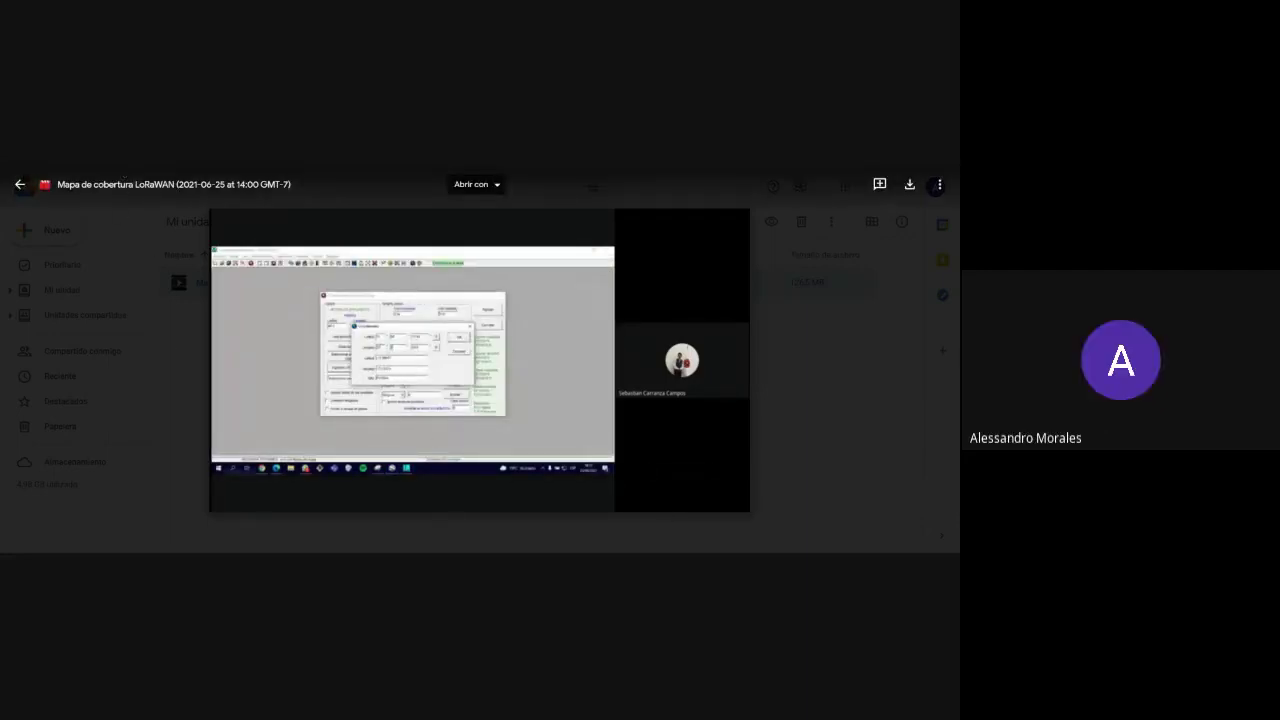
# - Resume playback of the recording from 12:17 and show it full screen
pyautogui.click(266, 477)
pyautogui.click(257, 499)
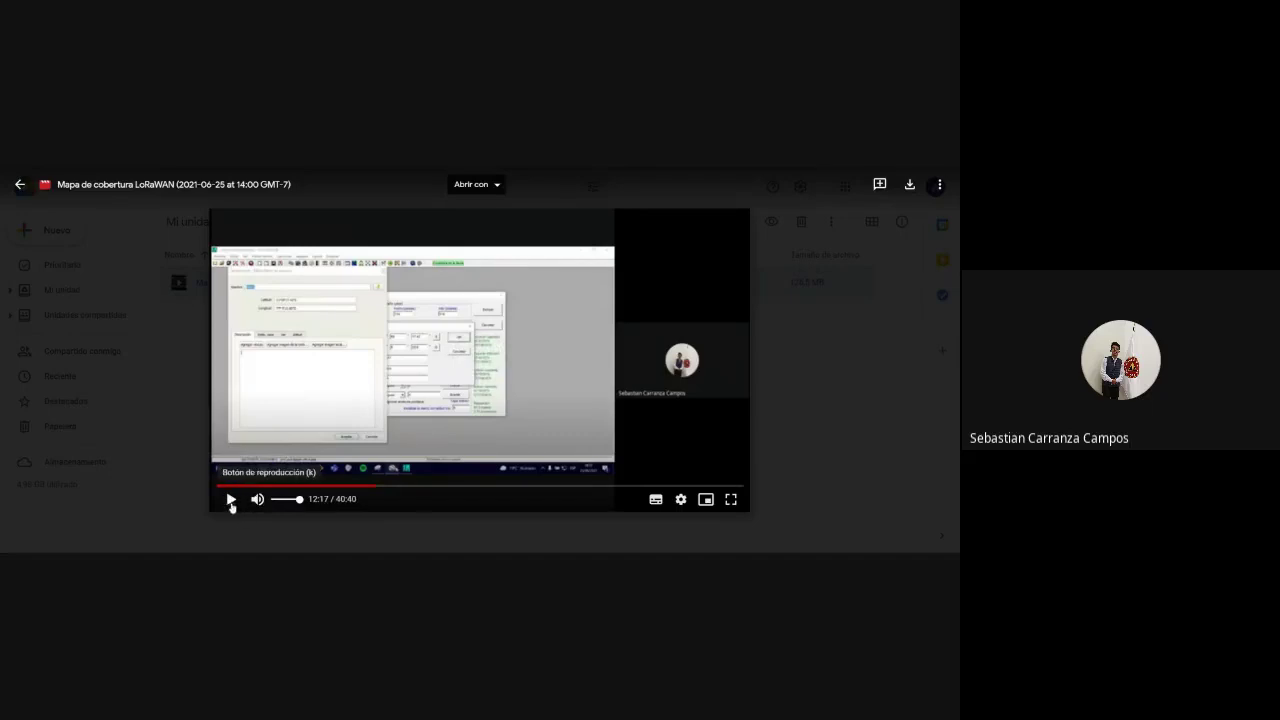
pyautogui.click(231, 499)
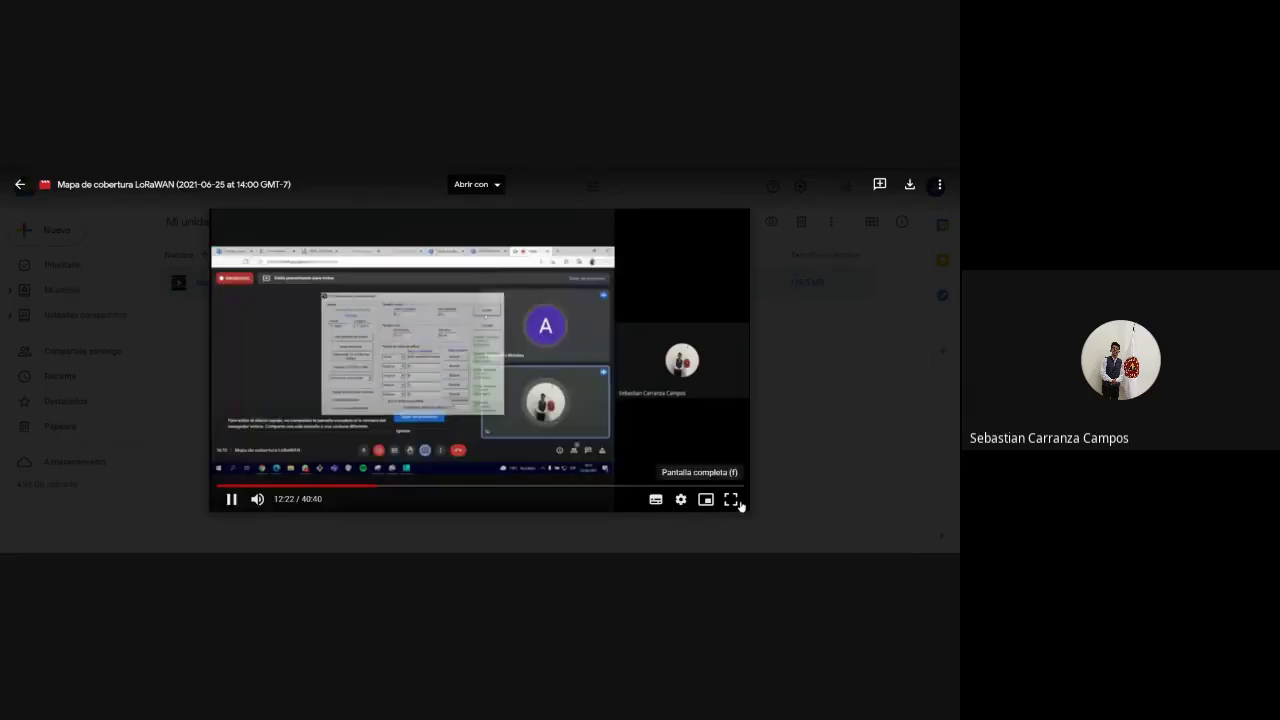
pyautogui.click(731, 500)
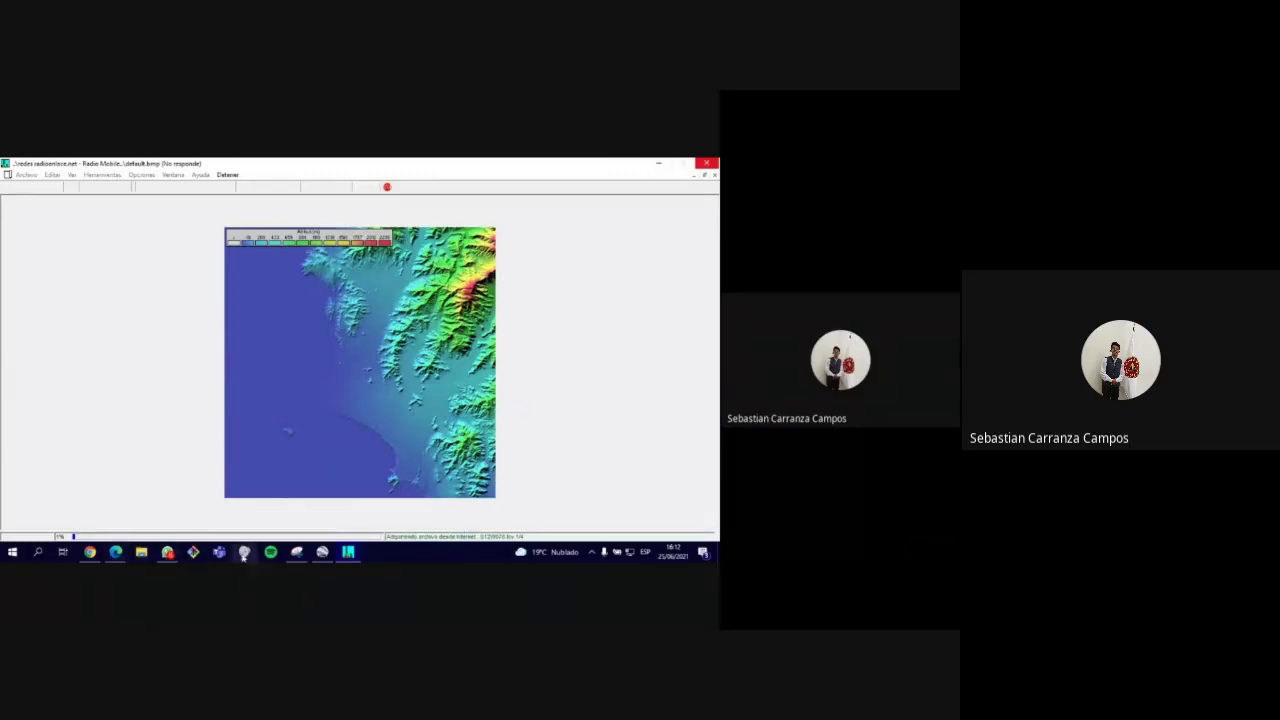
pyautogui.moveTo(322, 552)
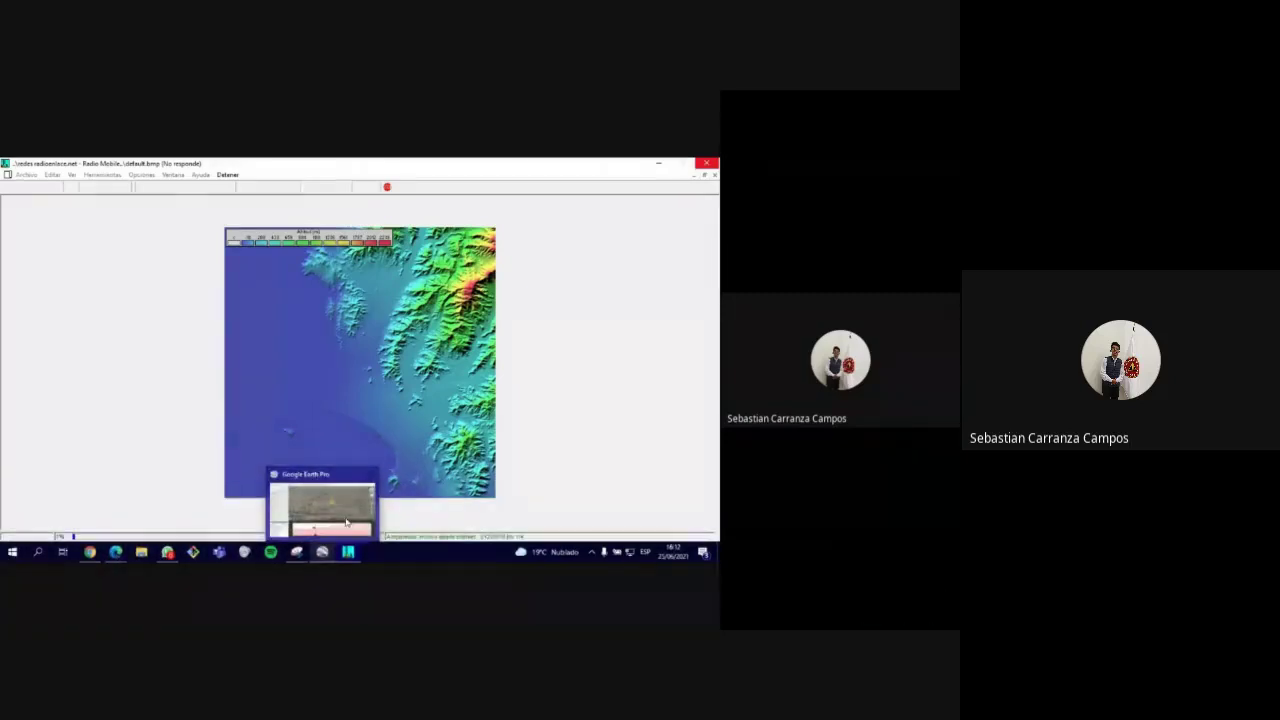
pyautogui.click(322, 552)
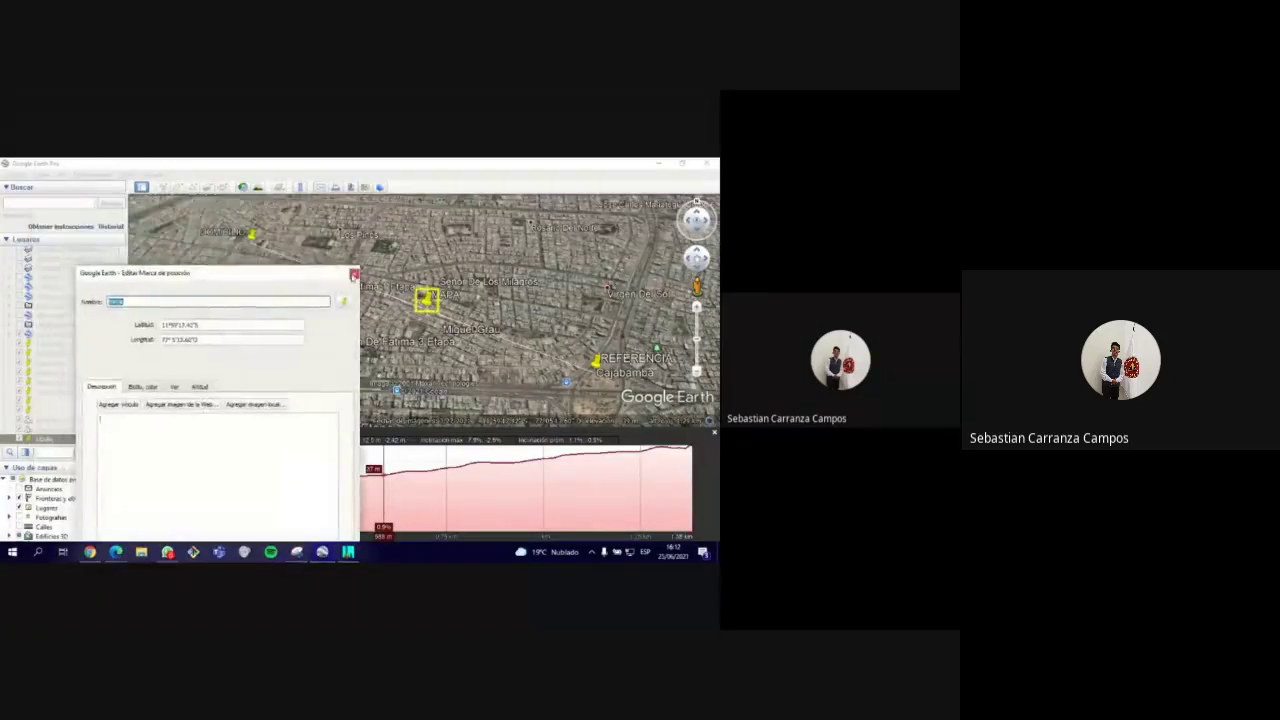
pyautogui.press('Return')
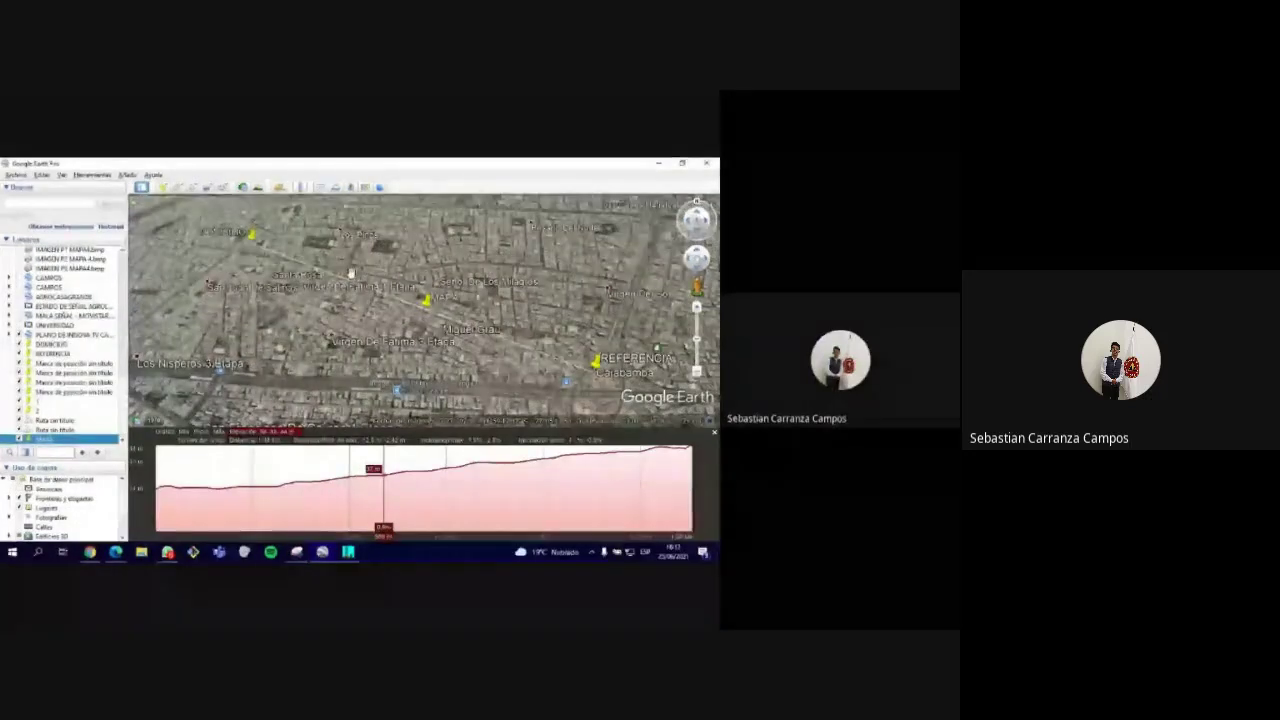
pyautogui.moveTo(233, 323); pyautogui.dragTo(218, 328)
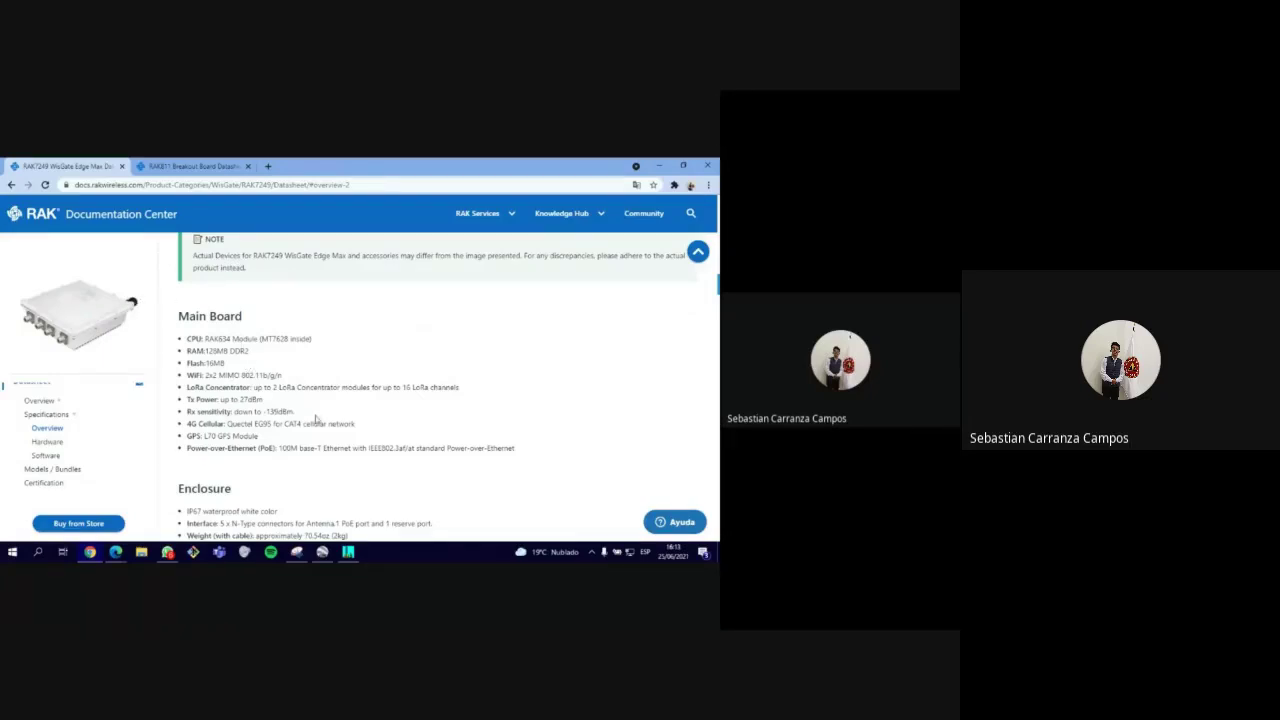
pyautogui.moveTo(310, 416); pyautogui.dragTo(186, 422)
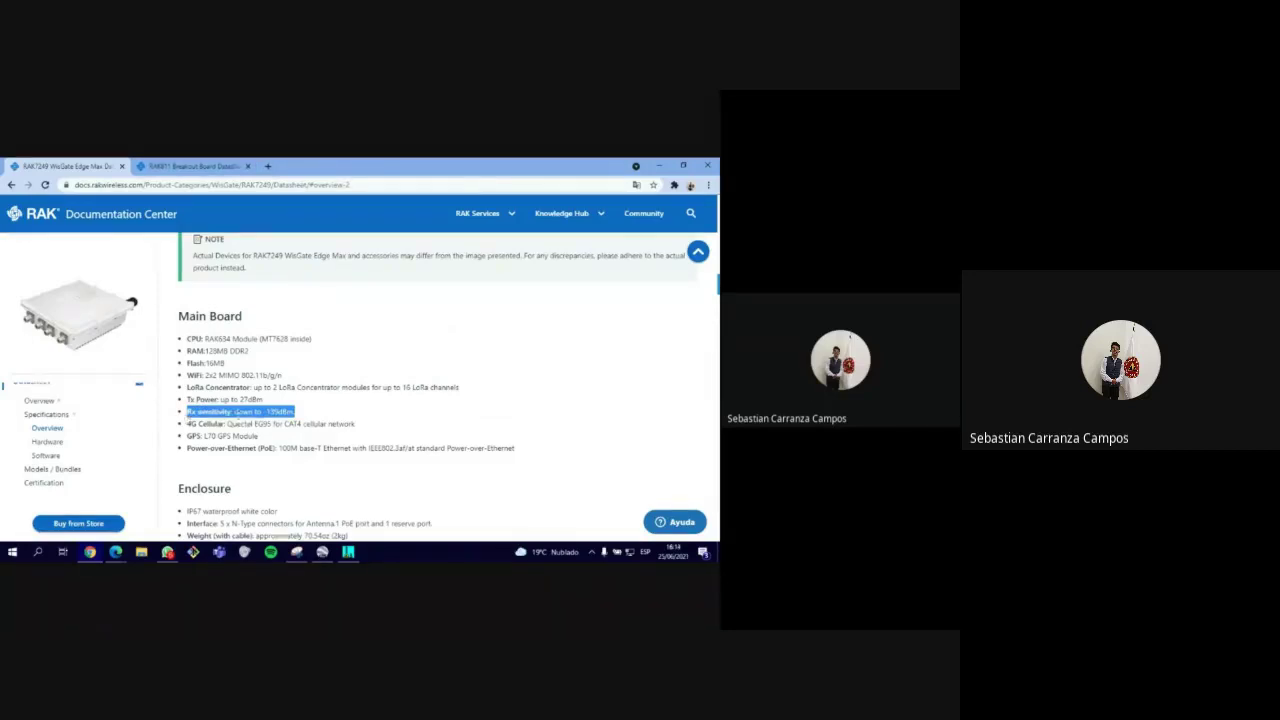
pyautogui.moveTo(298, 411); pyautogui.dragTo(263, 411)
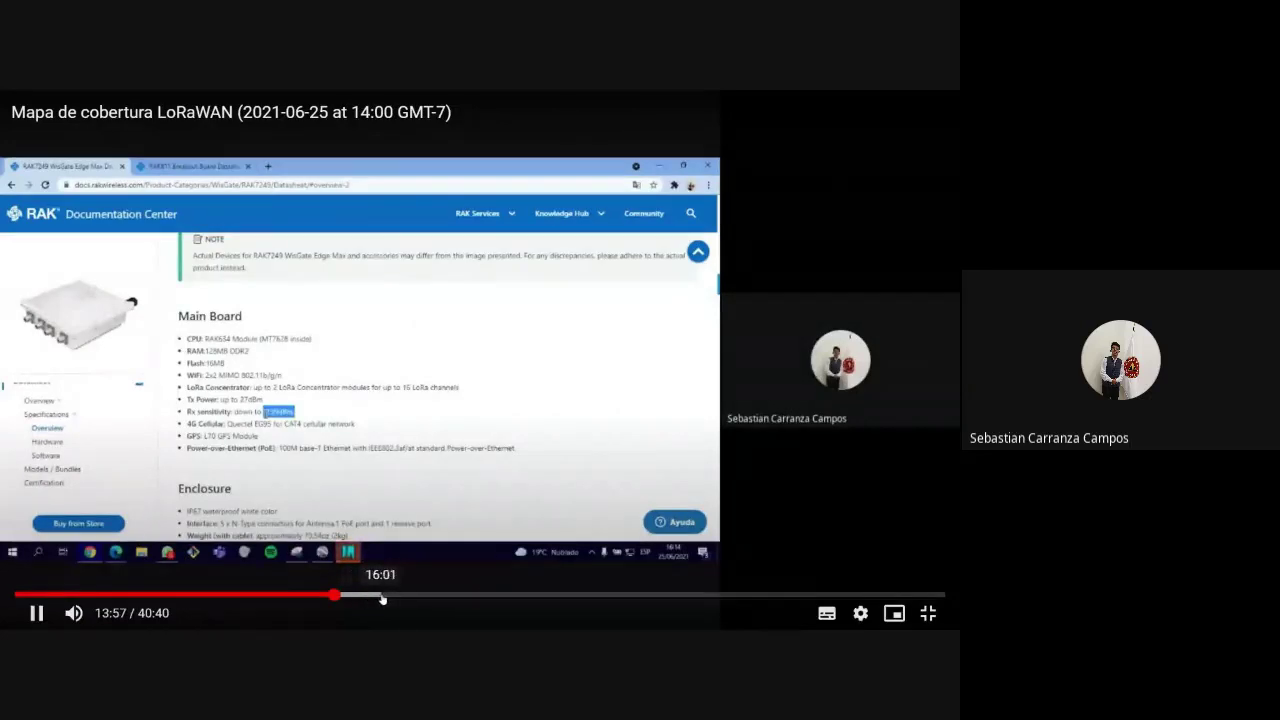
# - Skip ahead in the recording to about 16:01 and on to the radio link part at about 19:00
pyautogui.click(380, 596)
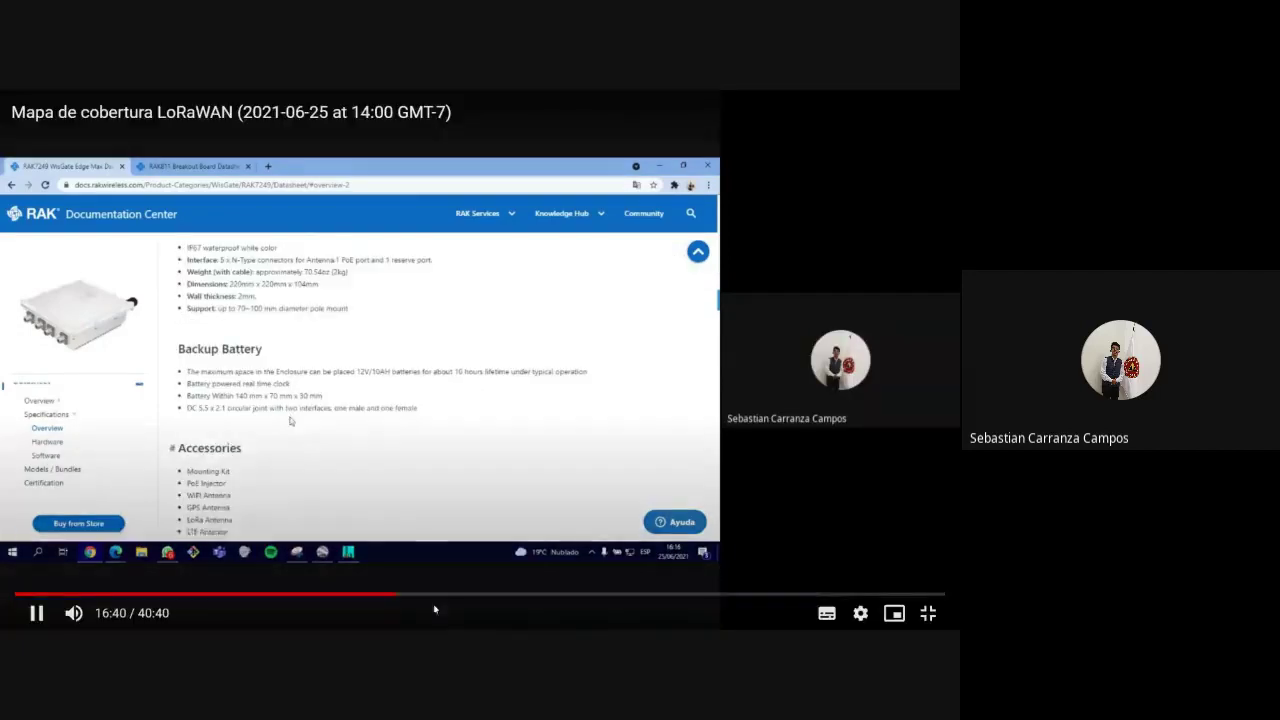
pyautogui.click(449, 594)
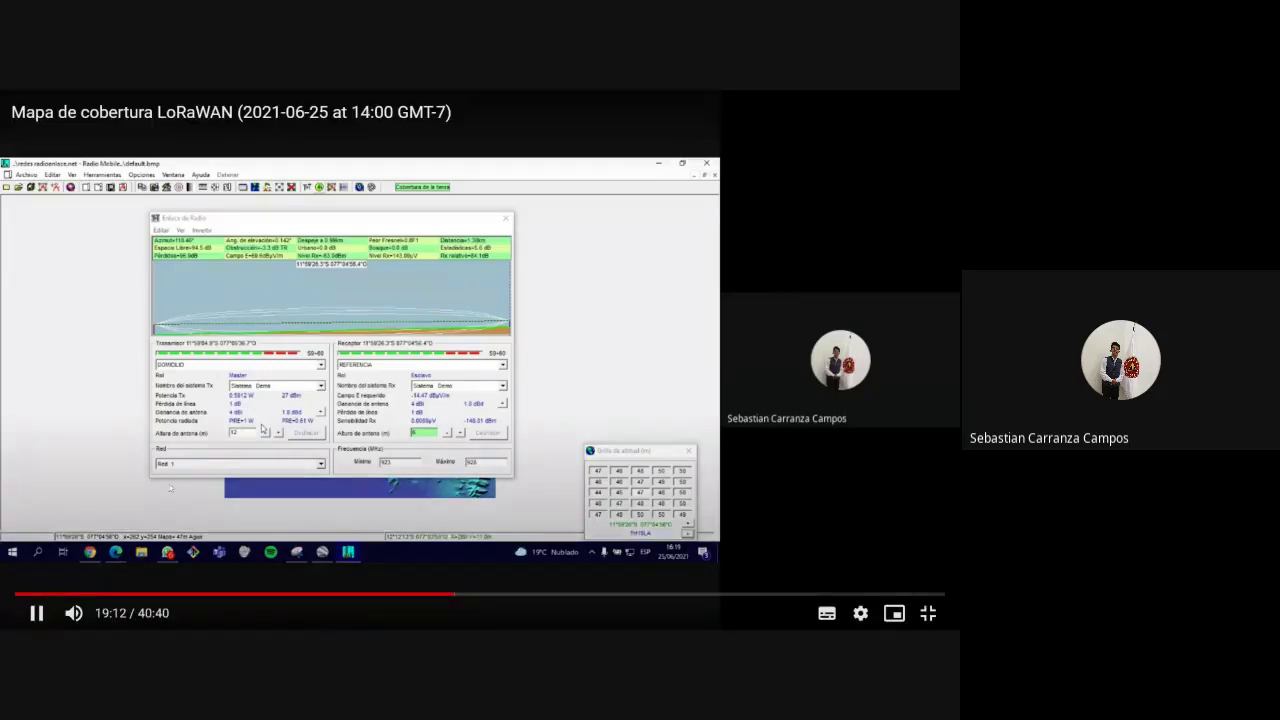
pyautogui.click(89, 92)
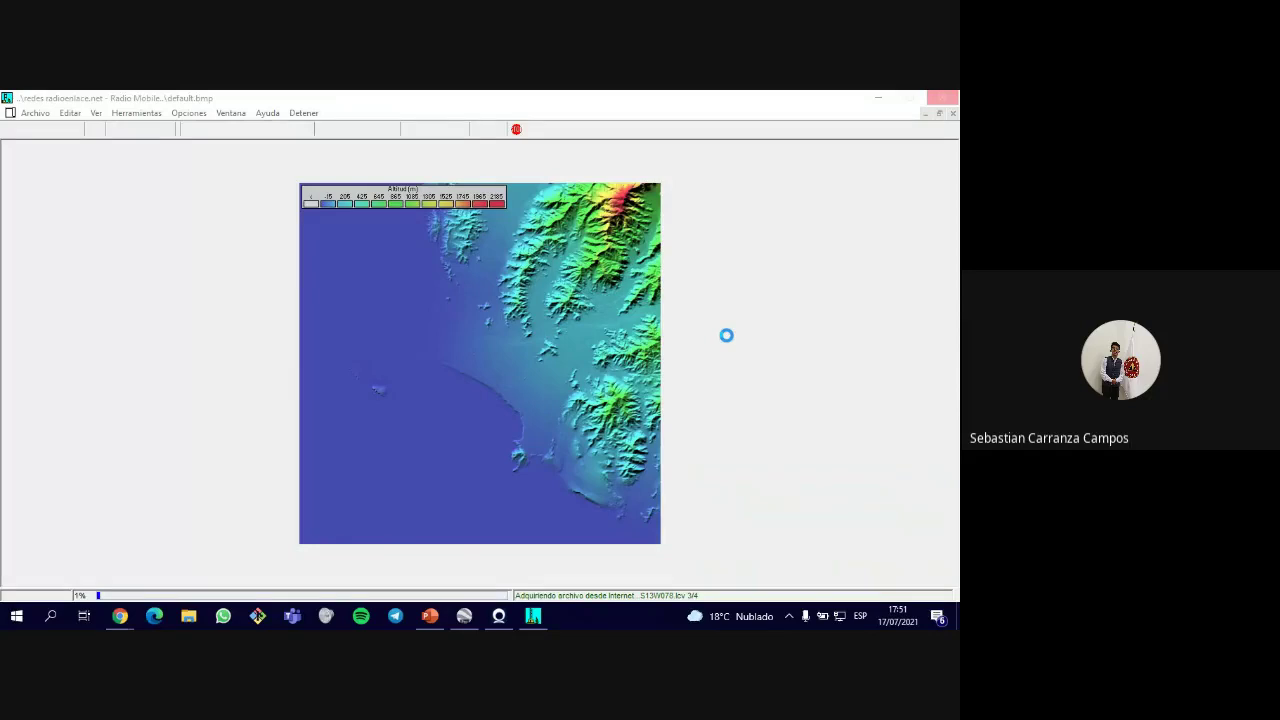
pyautogui.click(465, 622)
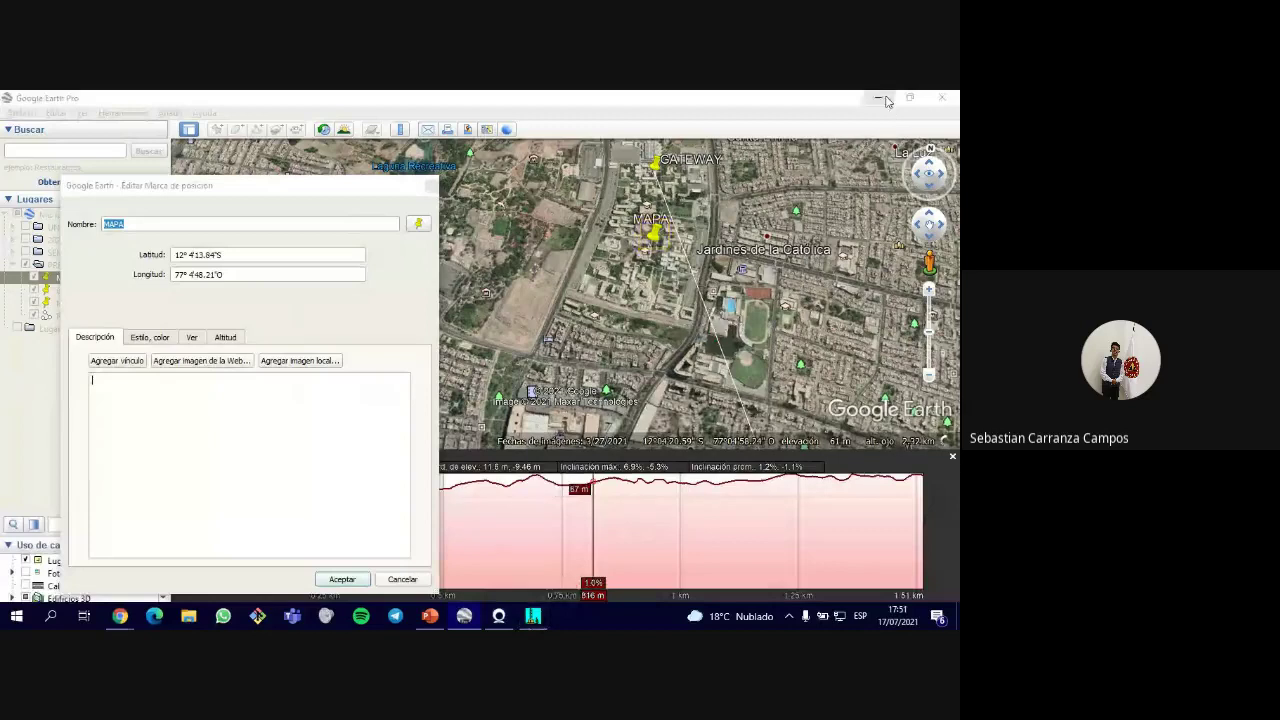
pyautogui.moveTo(533, 614)
pyautogui.moveTo(559, 586)
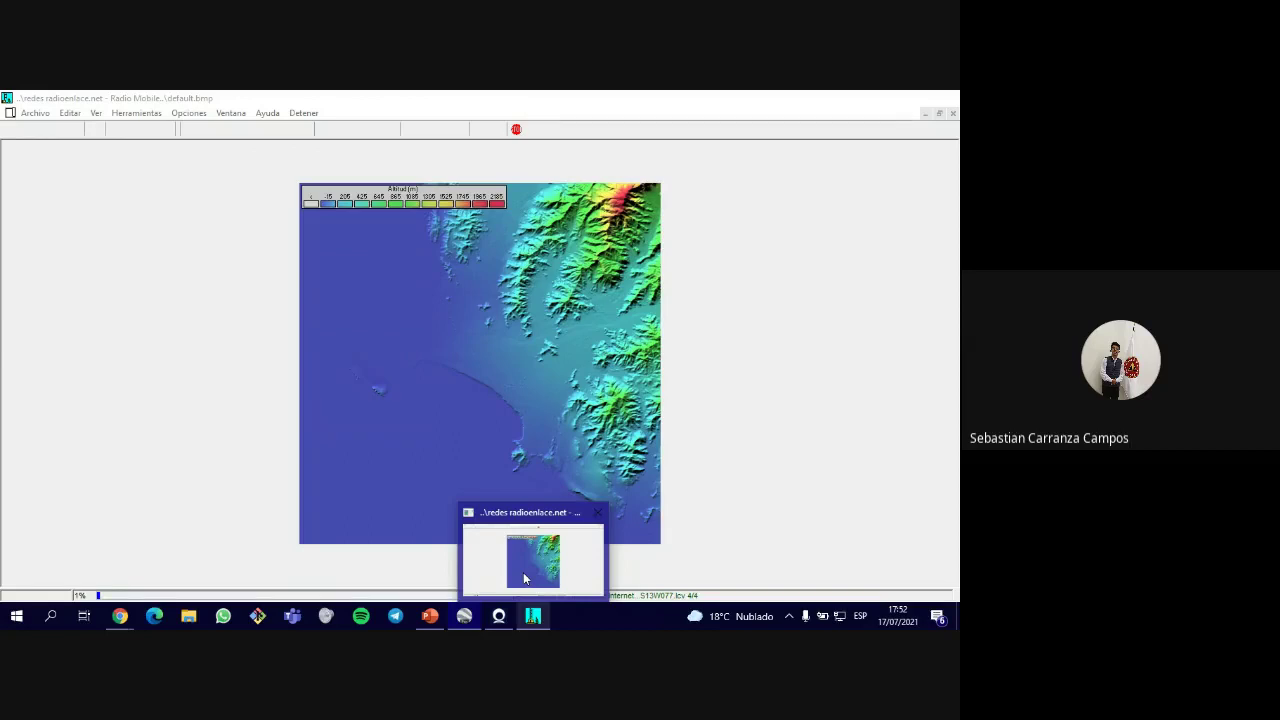
pyautogui.moveTo(419, 623)
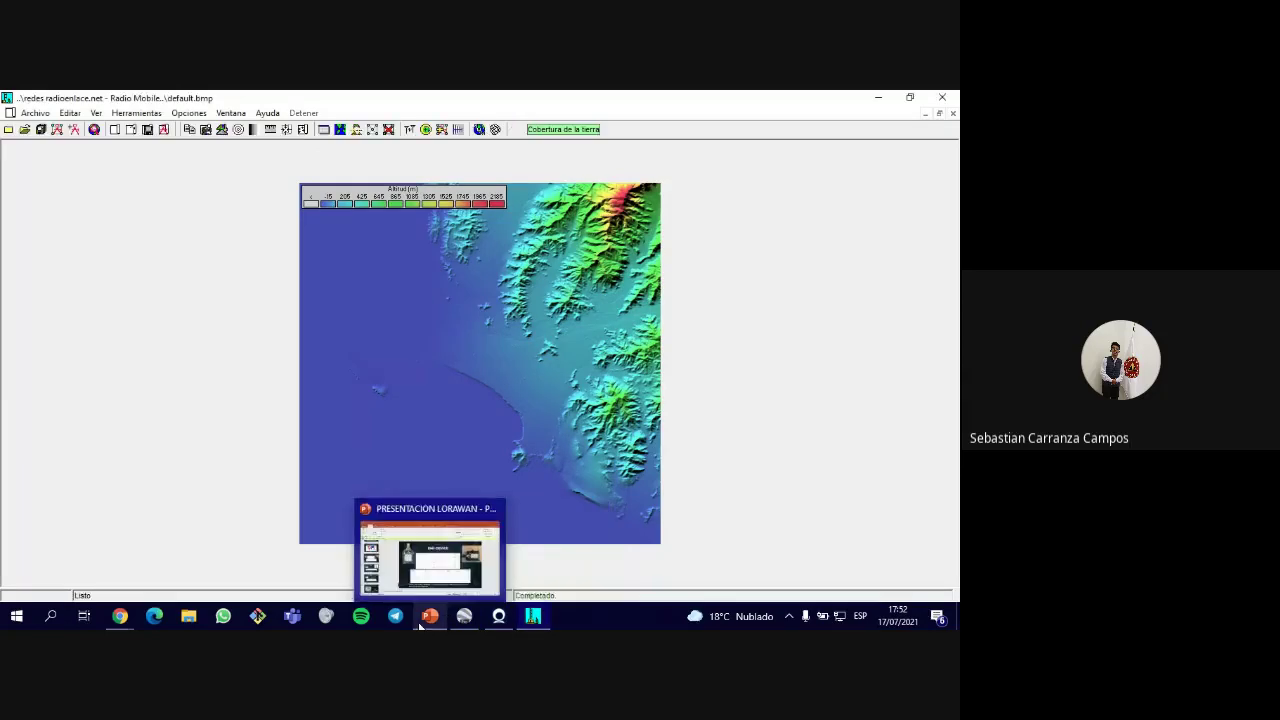
pyautogui.moveTo(464, 620)
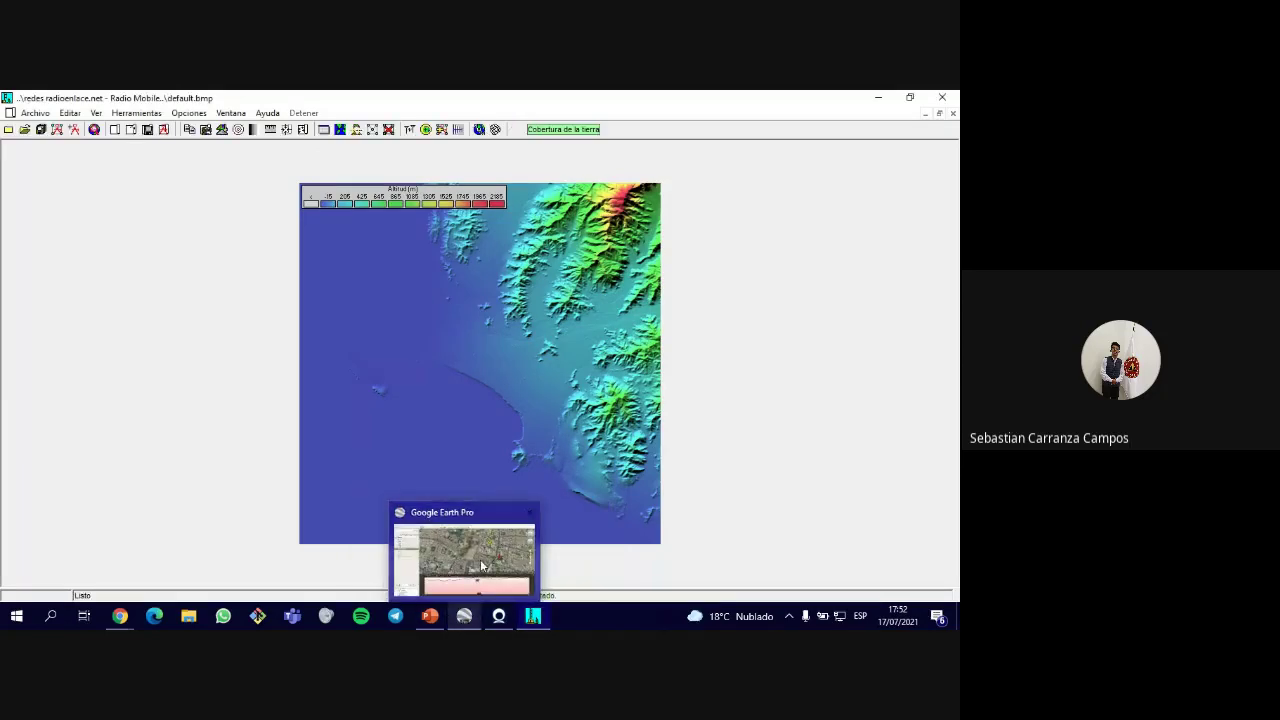
pyautogui.moveTo(486, 556)
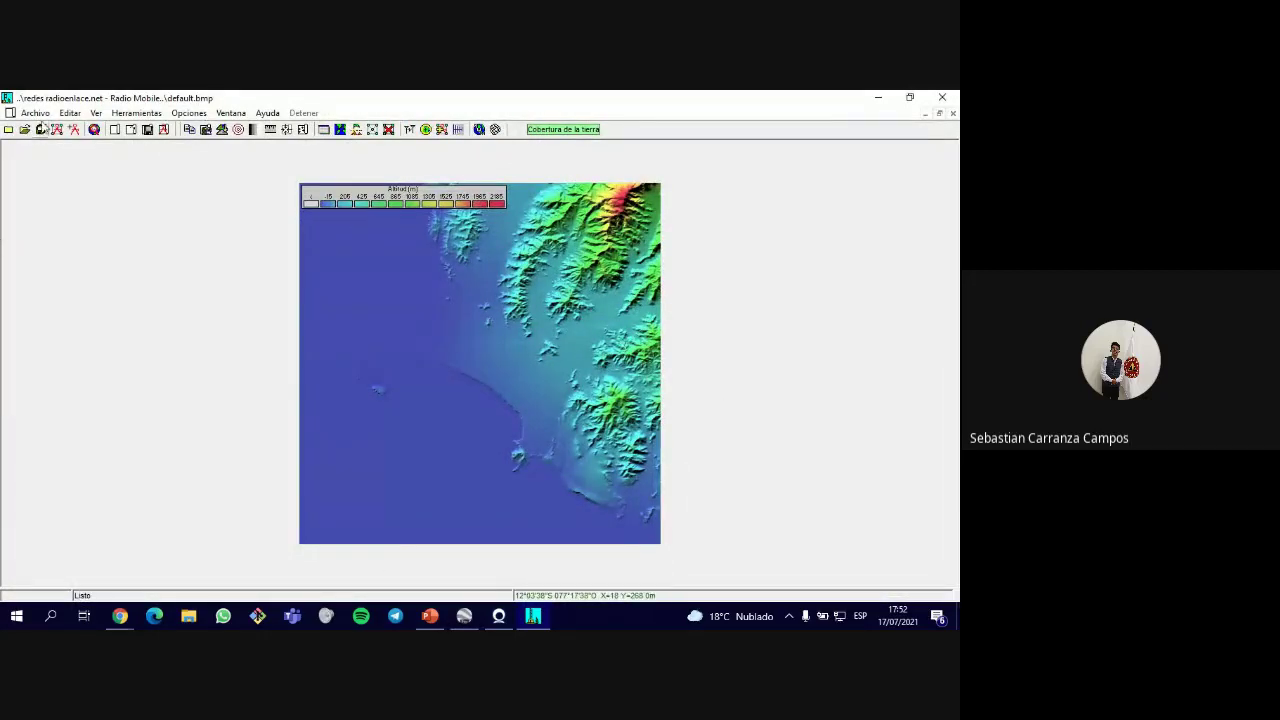
# - Copy the GATEWAY placemark from Google Earth Pro and paste it into the first unit in Radio Mobile's unit properties
pyautogui.click(35, 113)
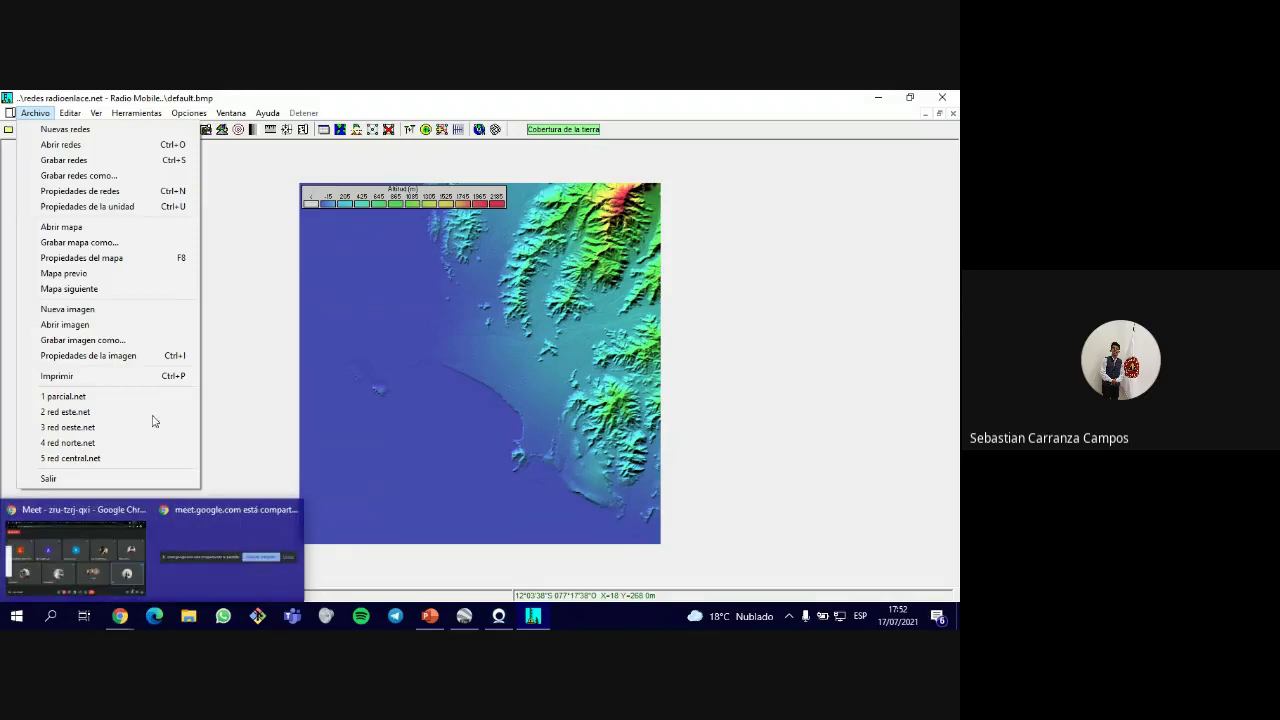
pyautogui.click(122, 207)
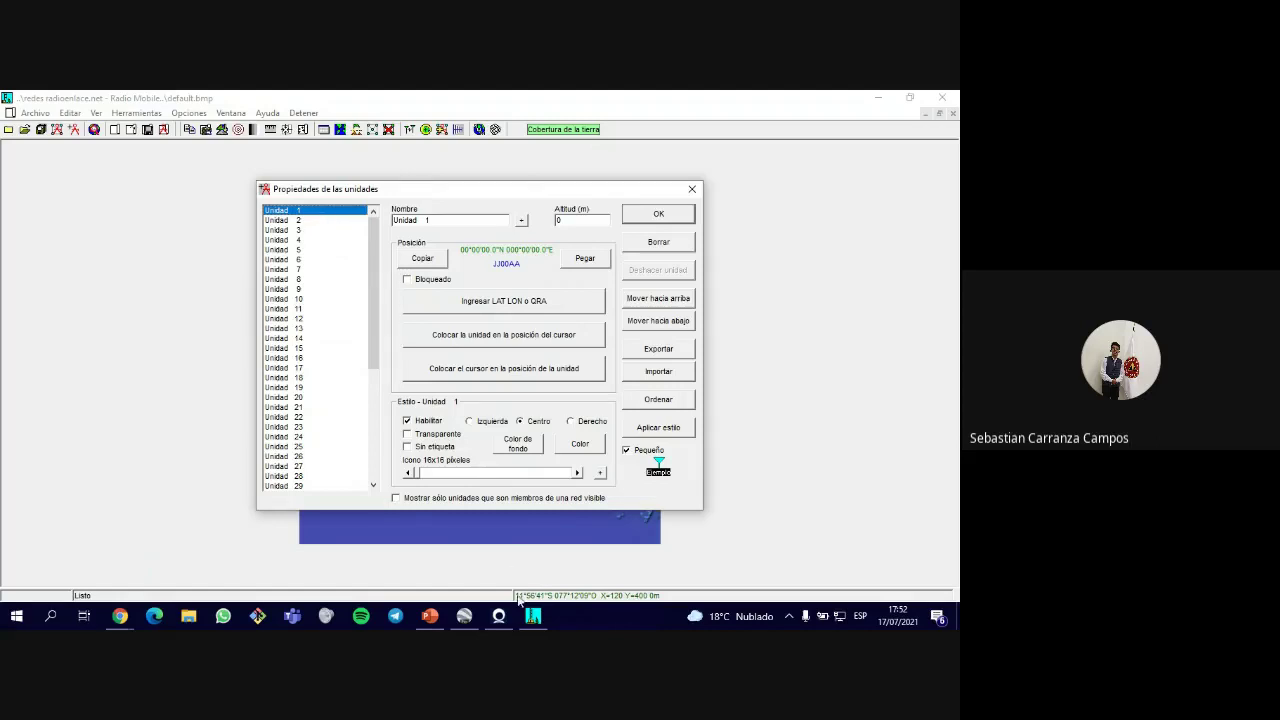
pyautogui.click(480, 618)
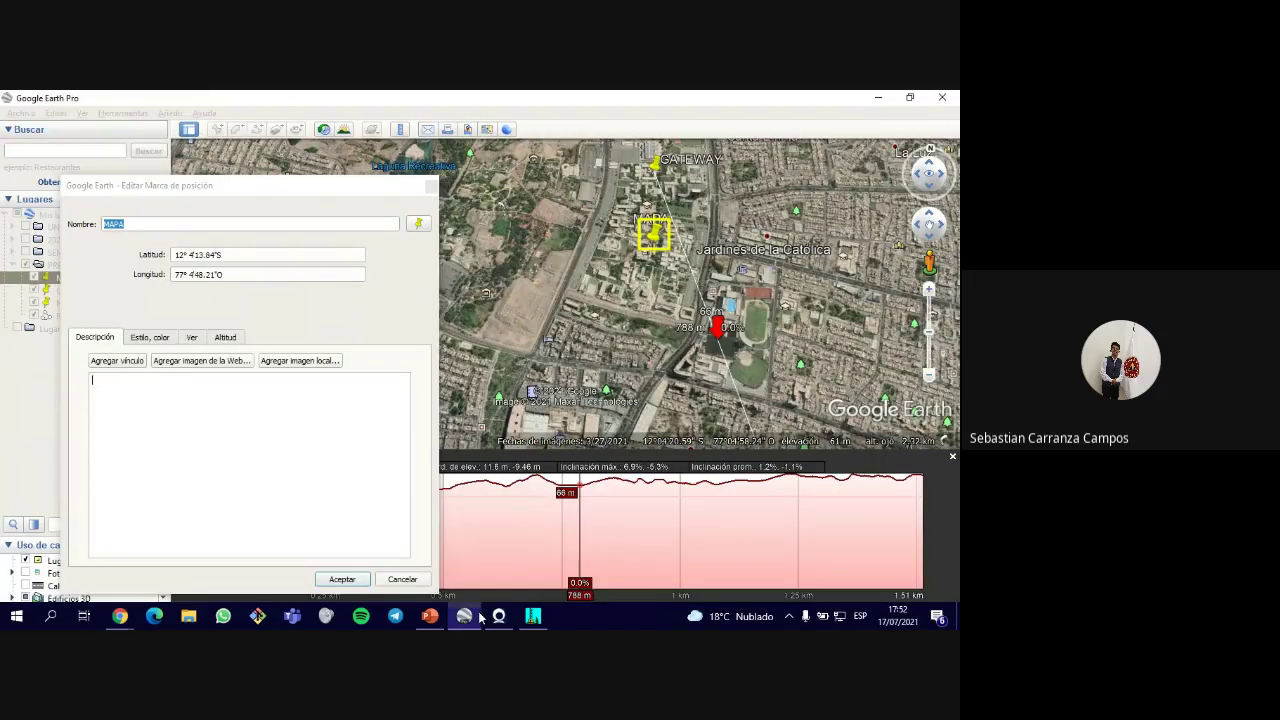
pyautogui.click(342, 579)
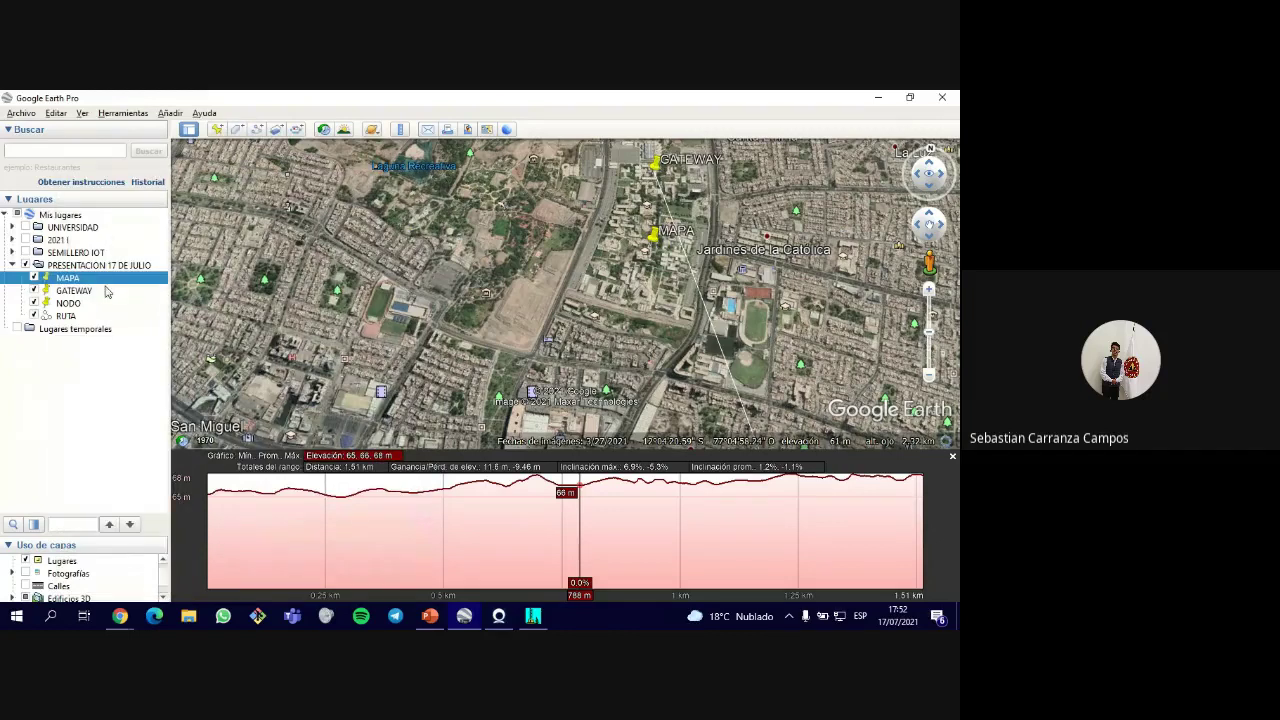
pyautogui.click(73, 291)
pyautogui.rightClick(90, 291)
pyautogui.click(200, 331)
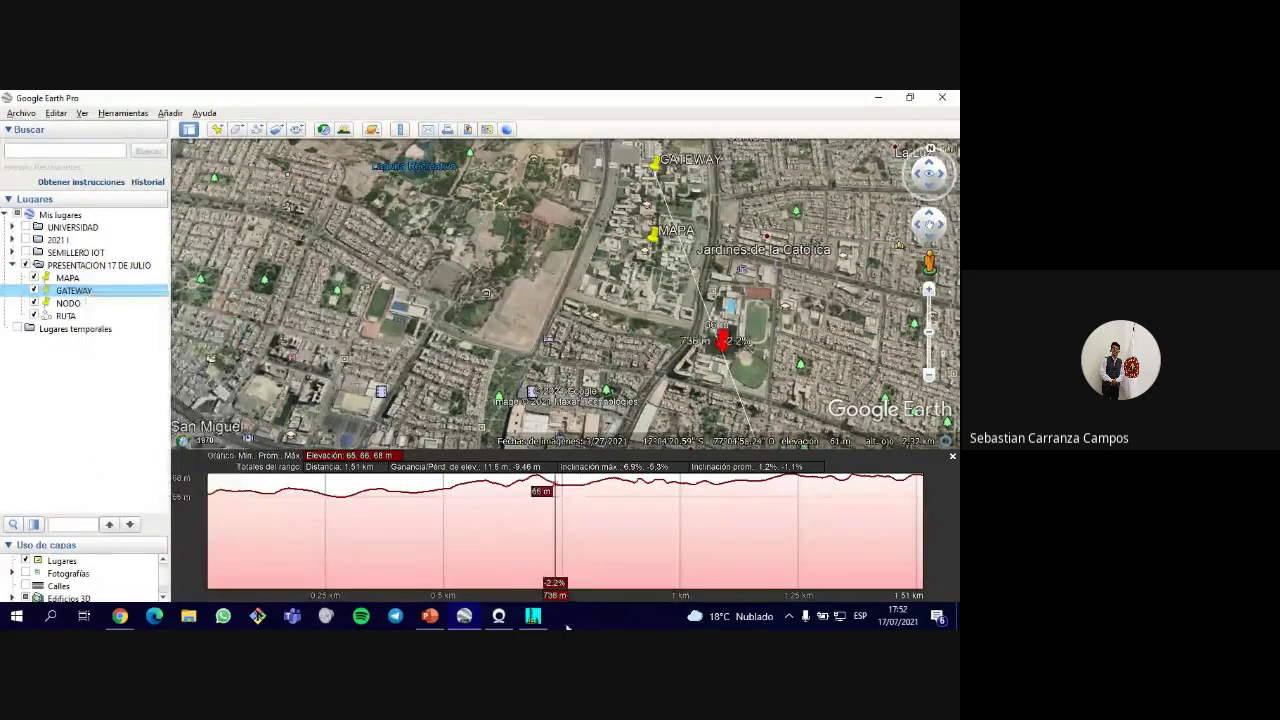
pyautogui.click(533, 616)
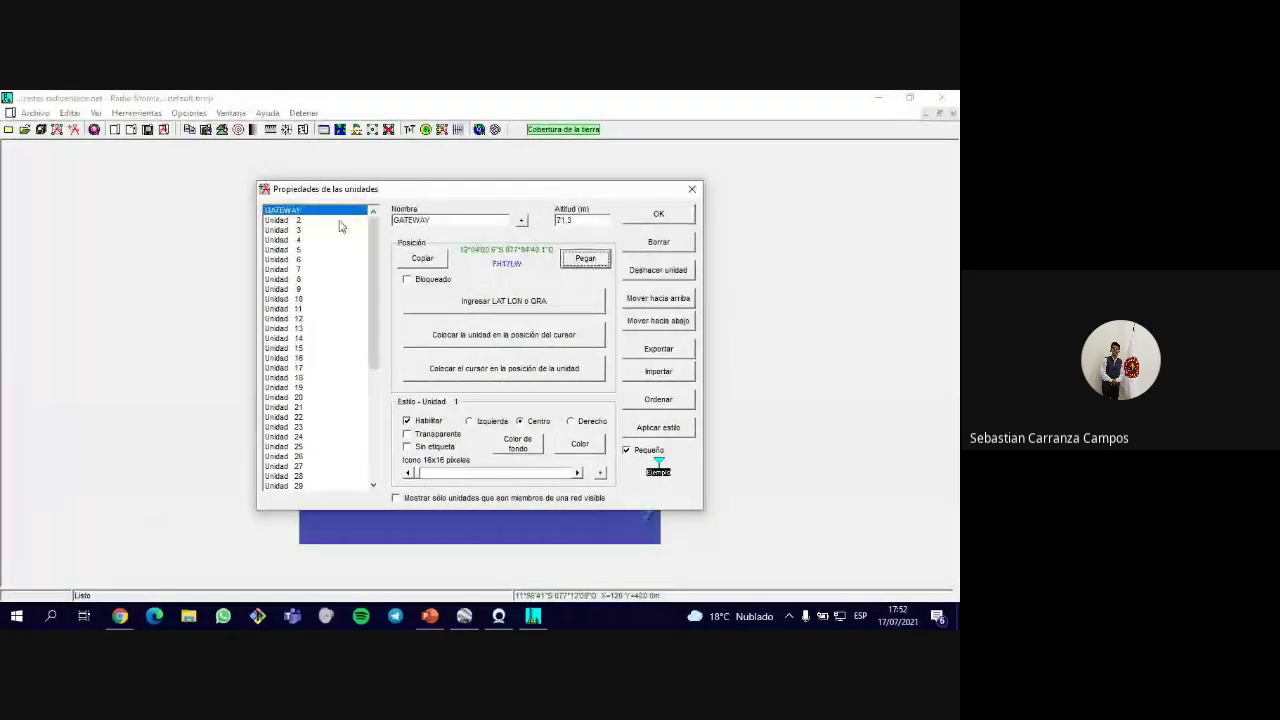
pyautogui.click(658, 214)
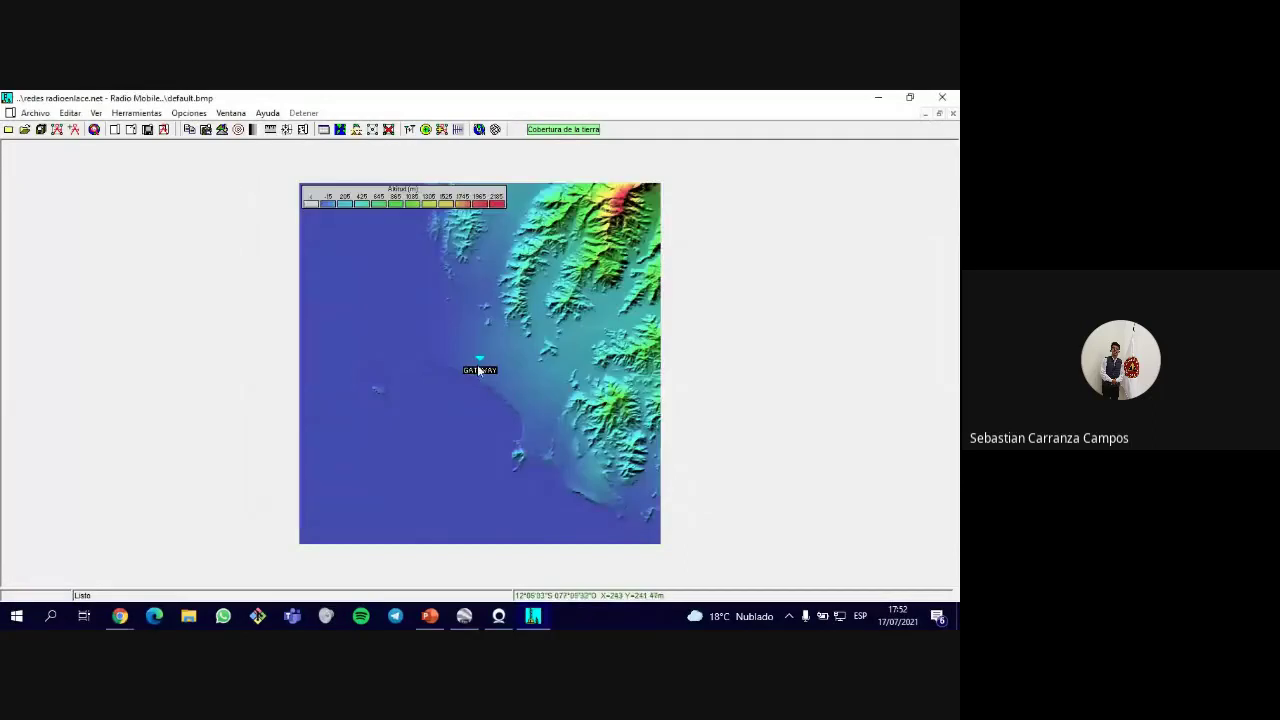
# - Set the GATEWAY unit's label alignment to Izquierda in the unit properties
pyautogui.click(35, 113)
pyautogui.click(75, 206)
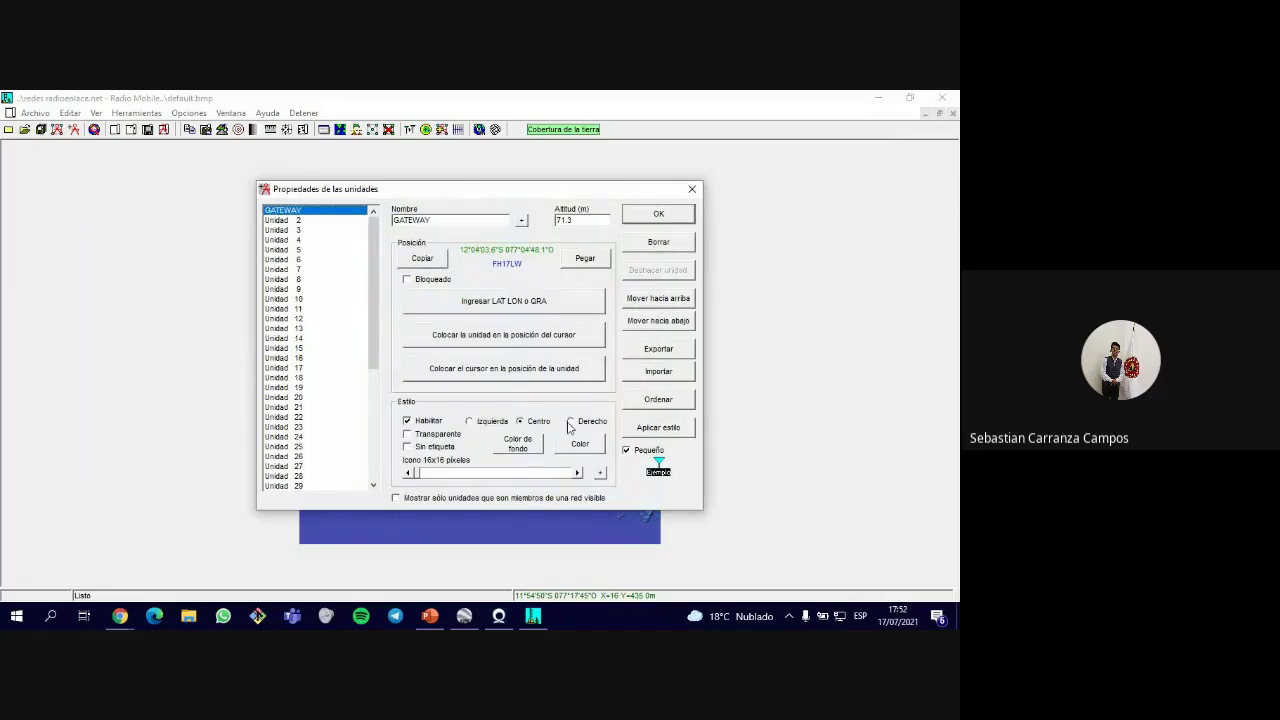
pyautogui.click(469, 421)
pyautogui.click(656, 215)
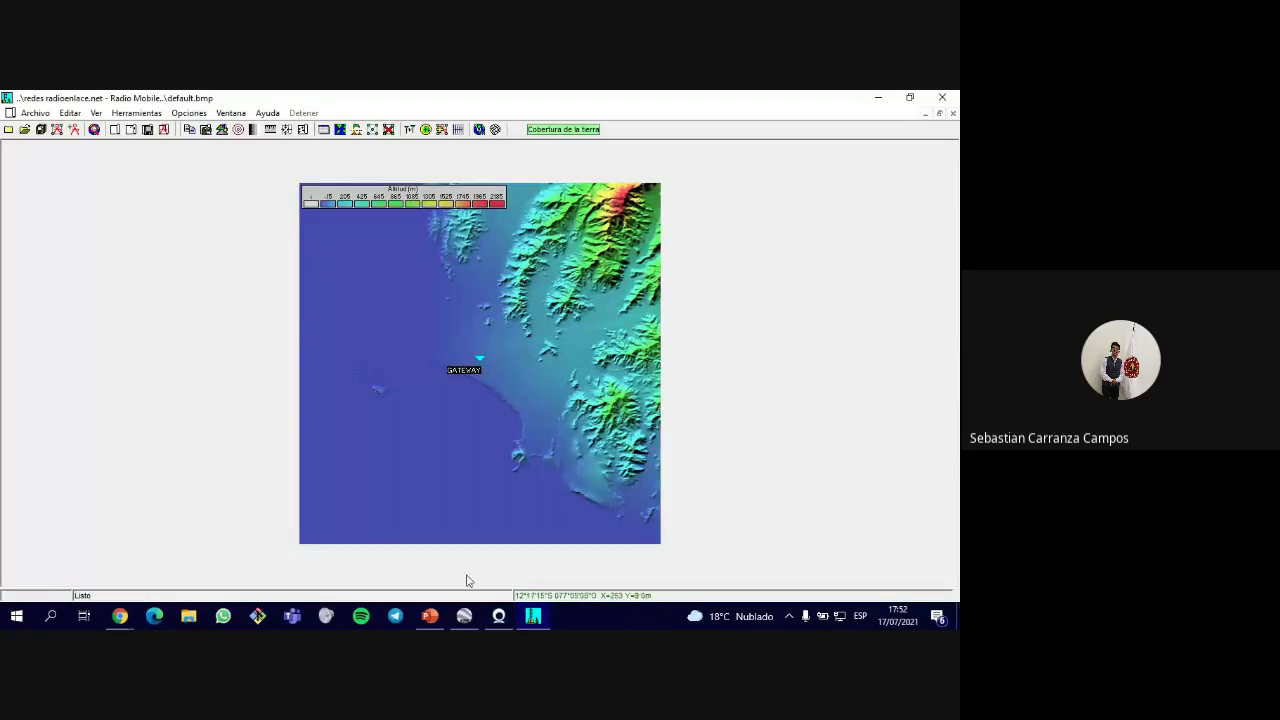
# - Copy the NODO placemark from Google Earth Pro and paste it into the second unit in Radio Mobile's unit properties
pyautogui.click(464, 617)
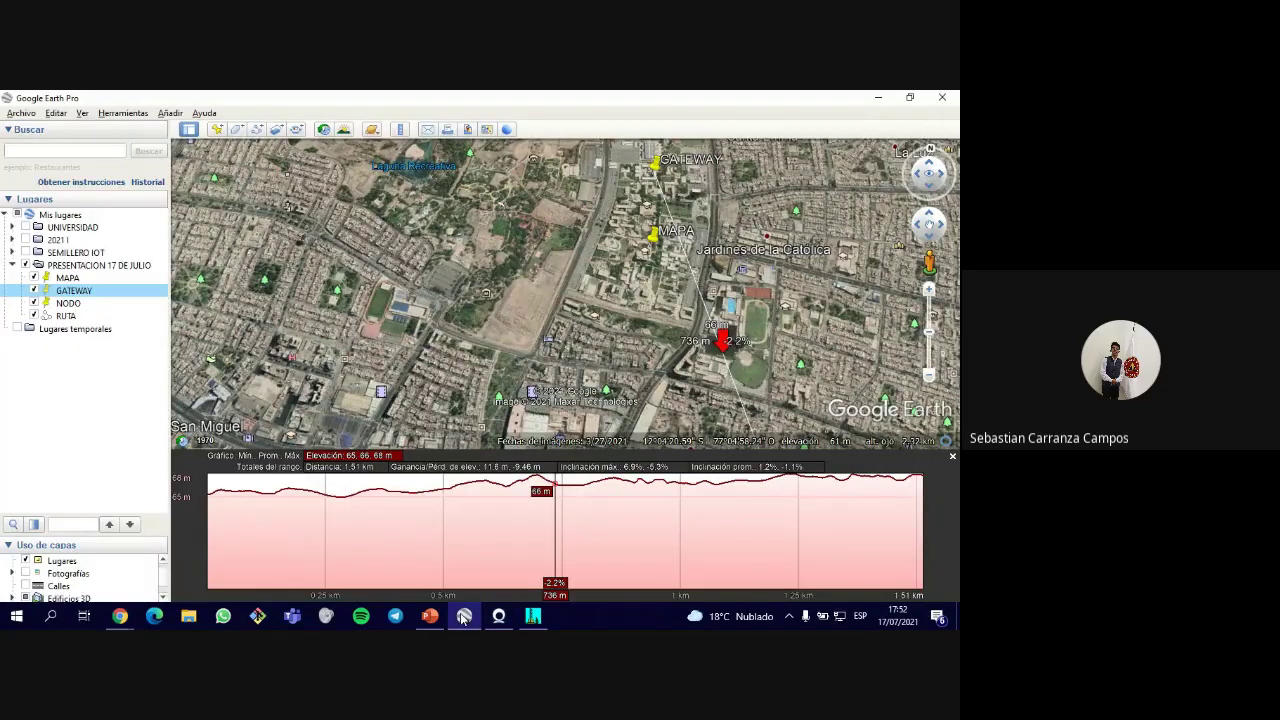
pyautogui.doubleClick(68, 302)
pyautogui.rightClick(70, 303)
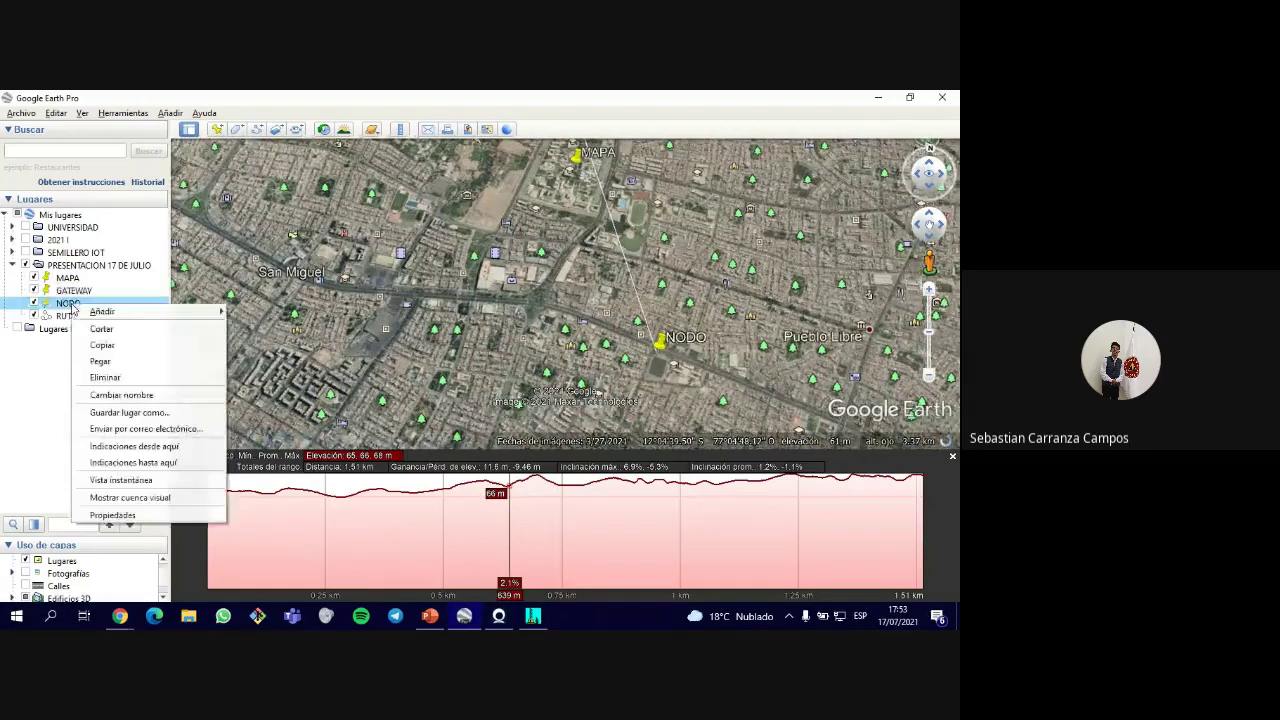
pyautogui.click(116, 344)
pyautogui.click(533, 616)
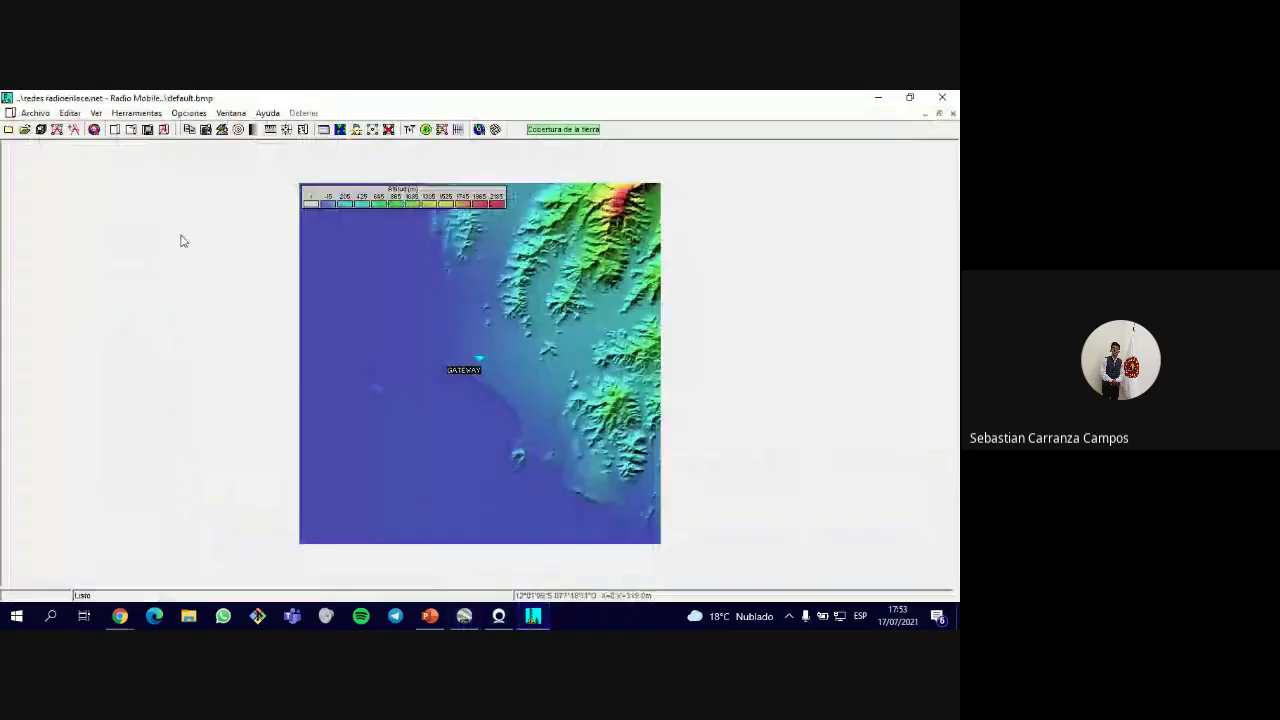
pyautogui.click(33, 113)
pyautogui.click(100, 206)
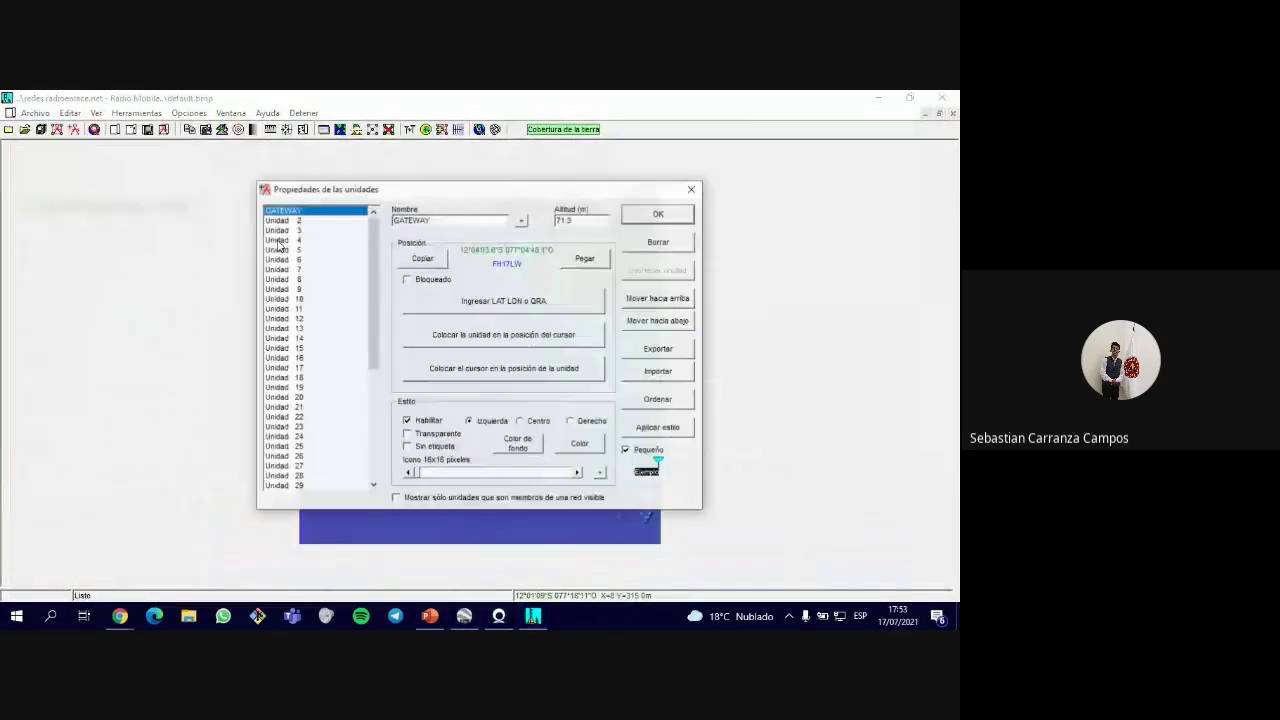
pyautogui.click(335, 221)
pyautogui.click(585, 258)
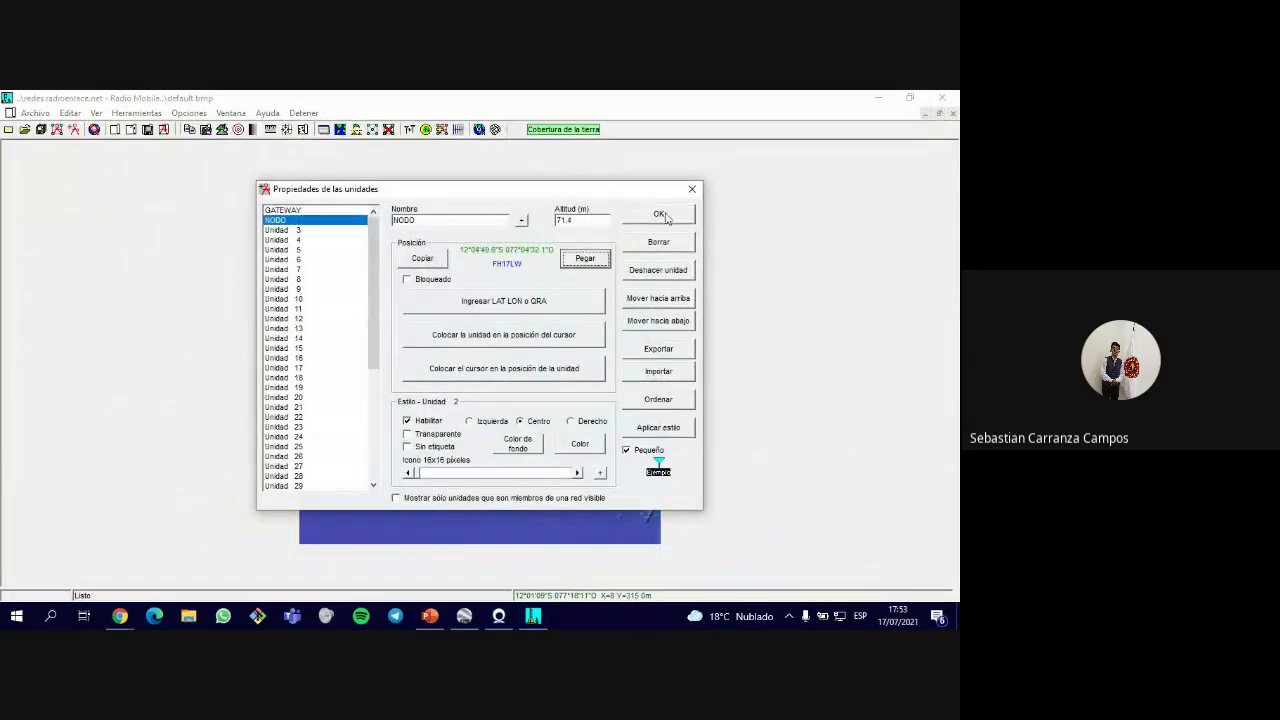
pyautogui.click(659, 214)
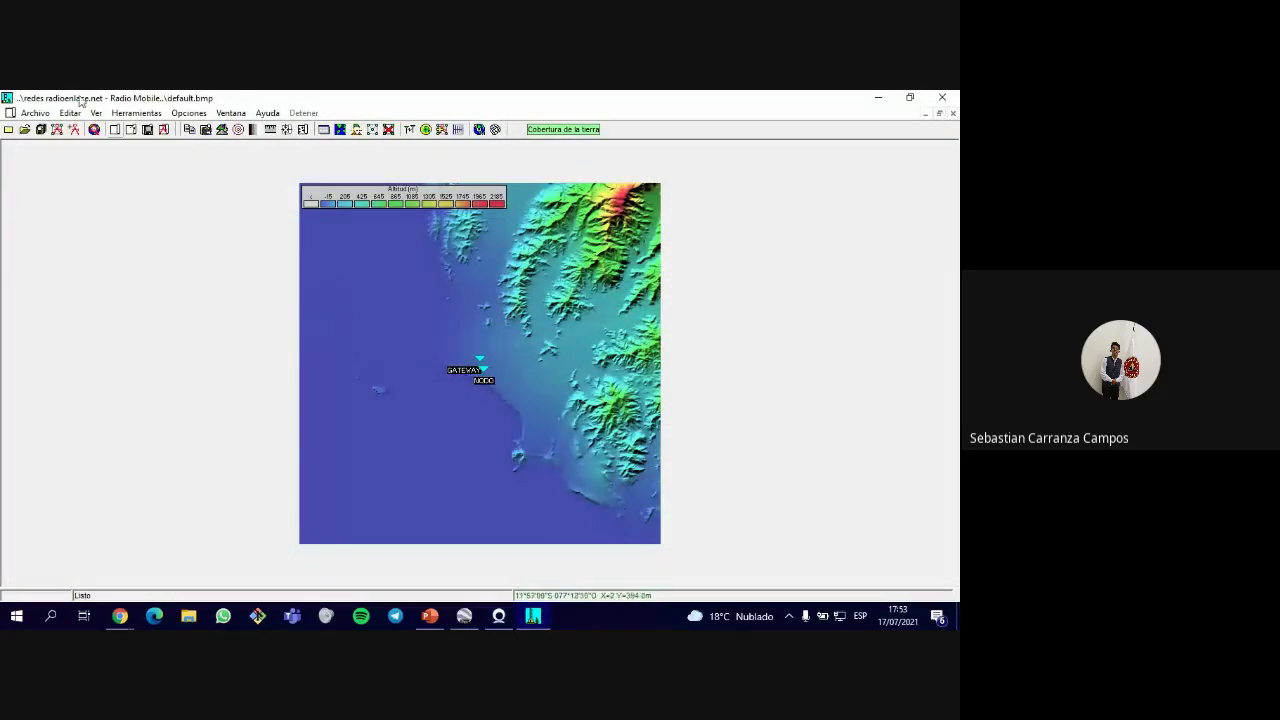
pyautogui.moveTo(464, 616)
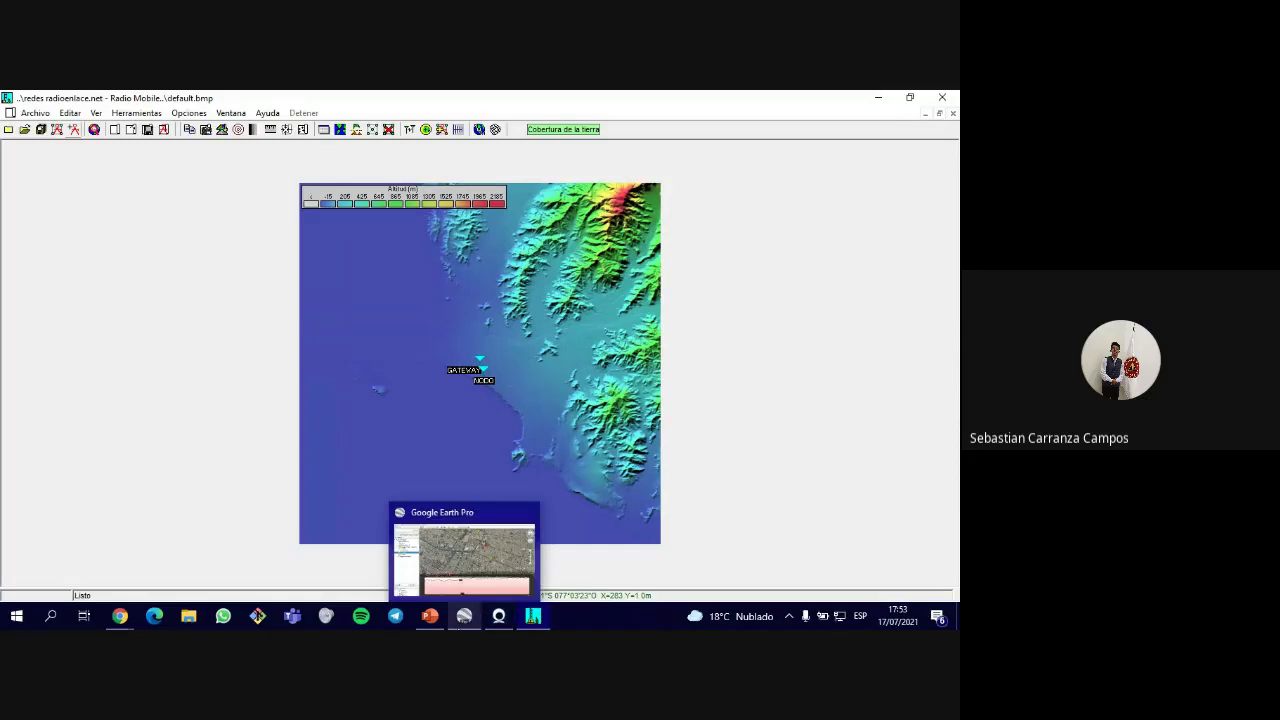
pyautogui.click(473, 562)
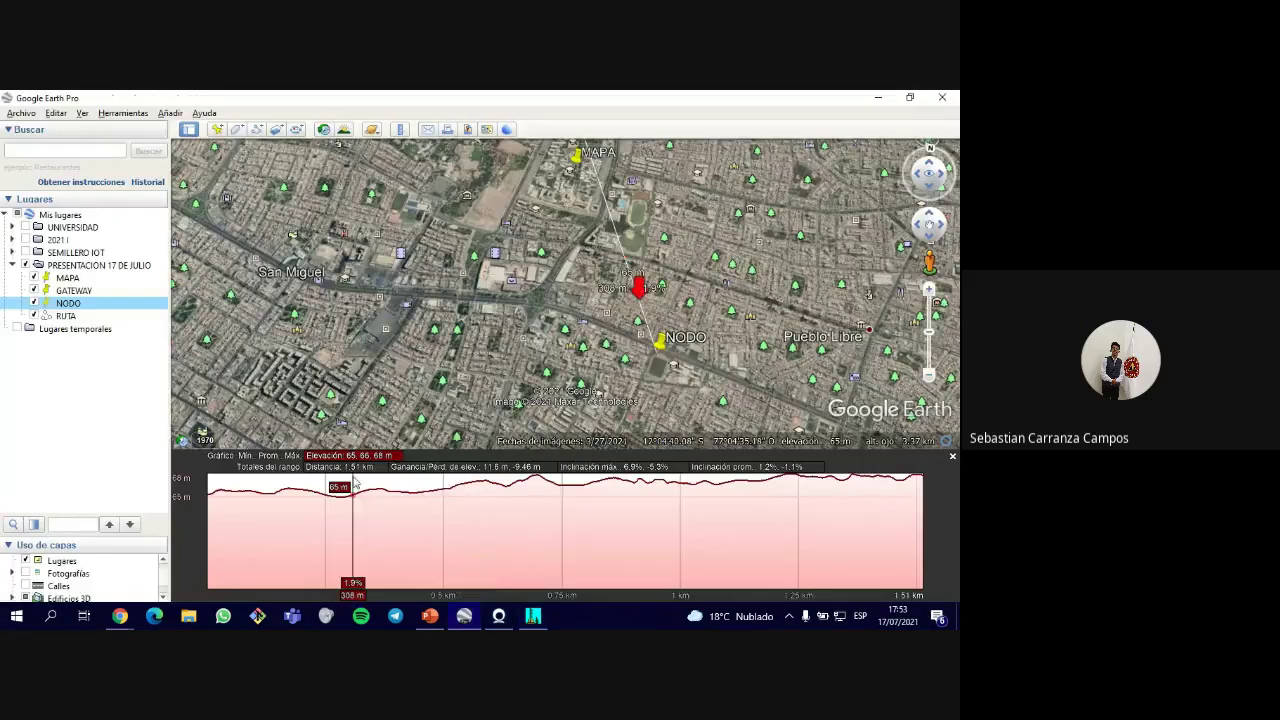
pyautogui.click(876, 98)
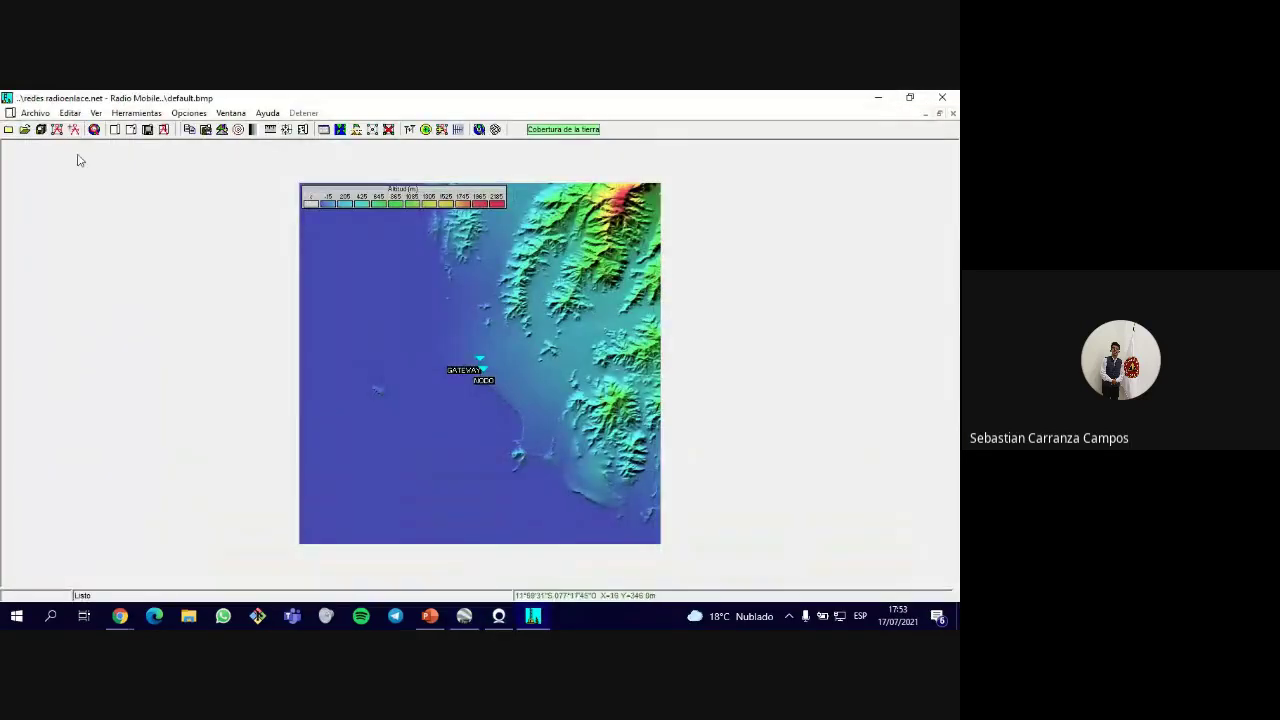
# - Open the network properties and rename the first network as Red Presentación
pyautogui.click(28, 113)
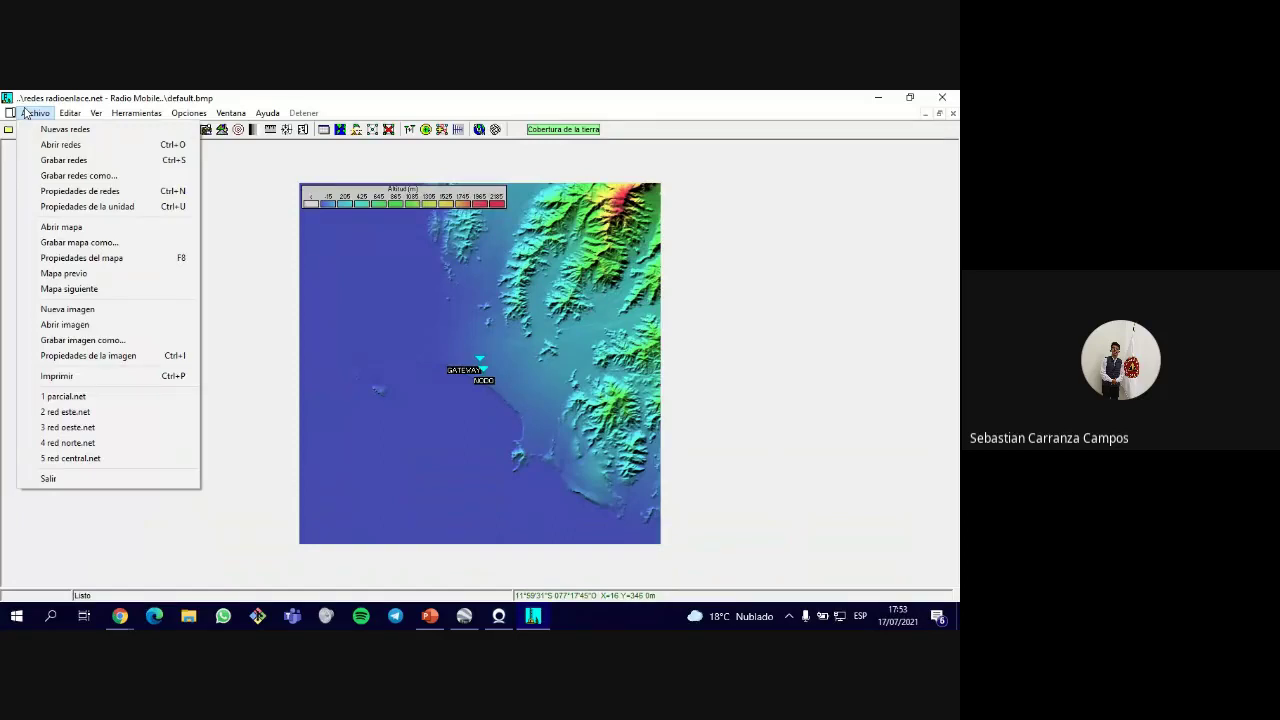
pyautogui.click(100, 191)
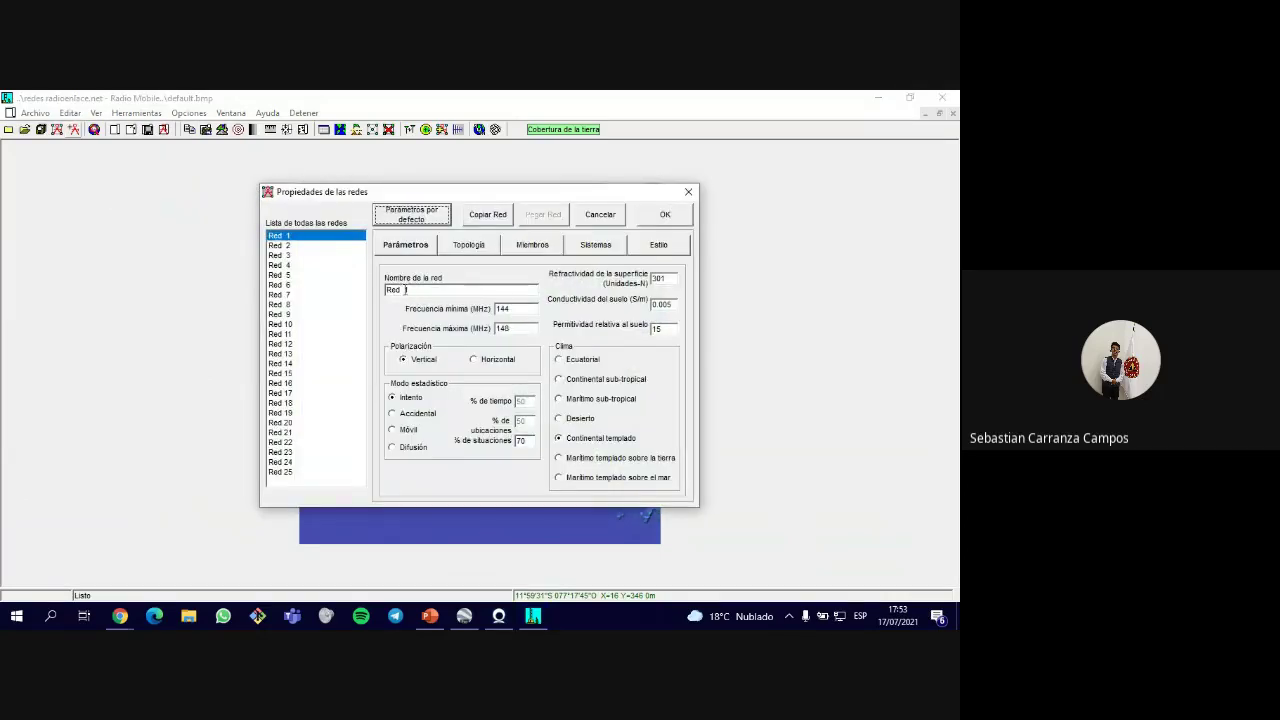
pyautogui.doubleClick(505, 290)
pyautogui.write('Presentacu')
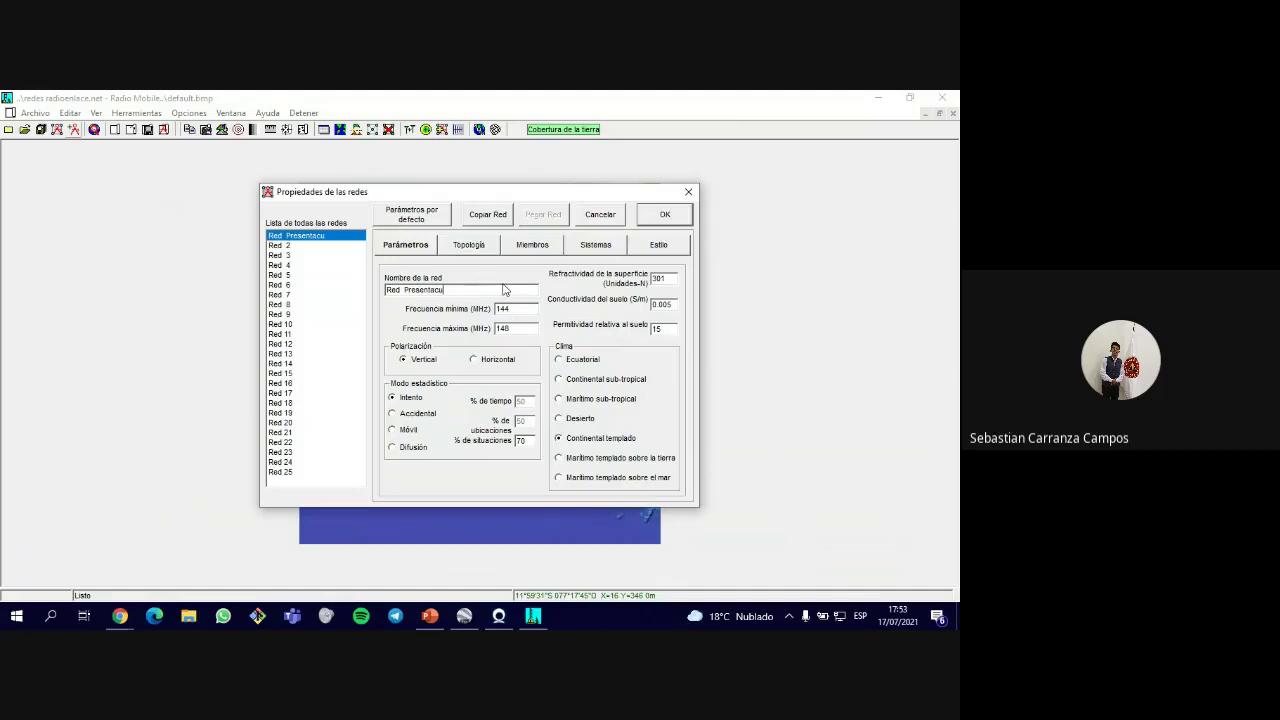
pyautogui.press('BackSpace')
pyautogui.write('ión')
# - Change the Red Presentación network's minimum frequency and set its maximum frequency to 928 MHz
pyautogui.click(518, 309)
pyautogui.doubleClick(518, 310)
pyautogui.write('8')
pyautogui.write('3')
pyautogui.doubleClick(529, 327)
pyautogui.write('928')
# - Set the network's topology to Red de datos, Topología estrella (Master/Esclavo)
pyautogui.click(477, 250)
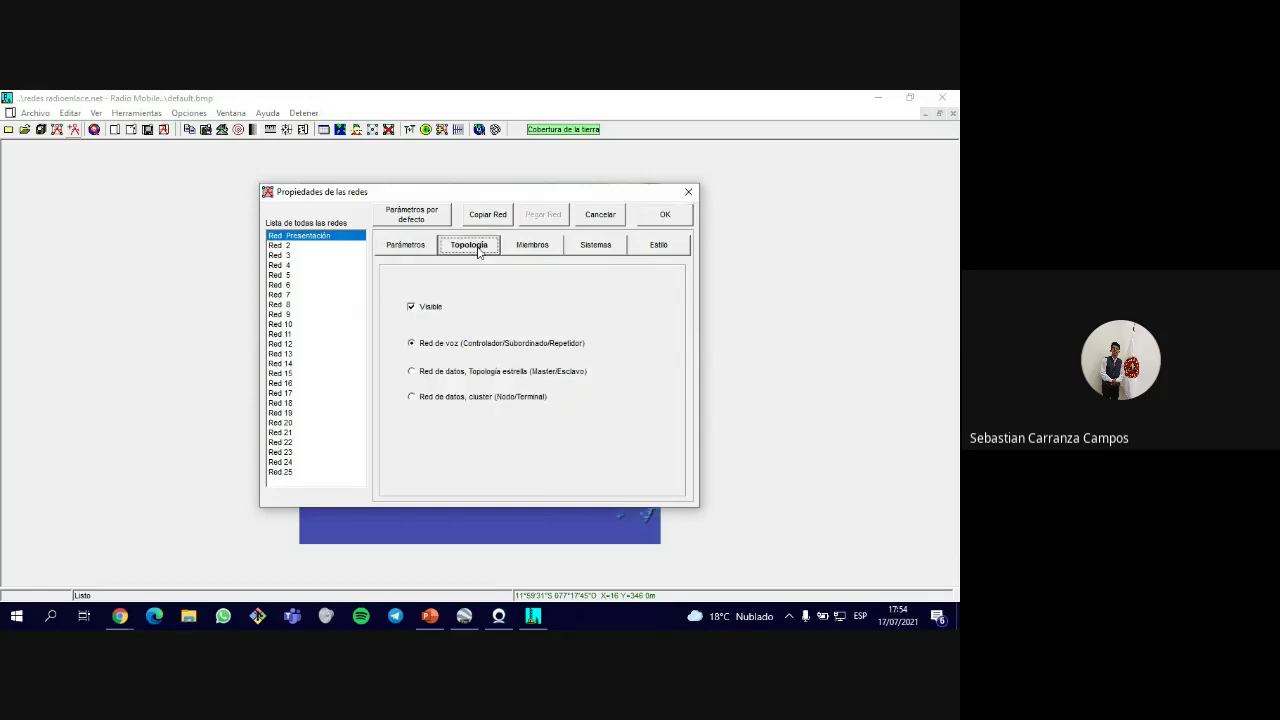
pyautogui.click(411, 372)
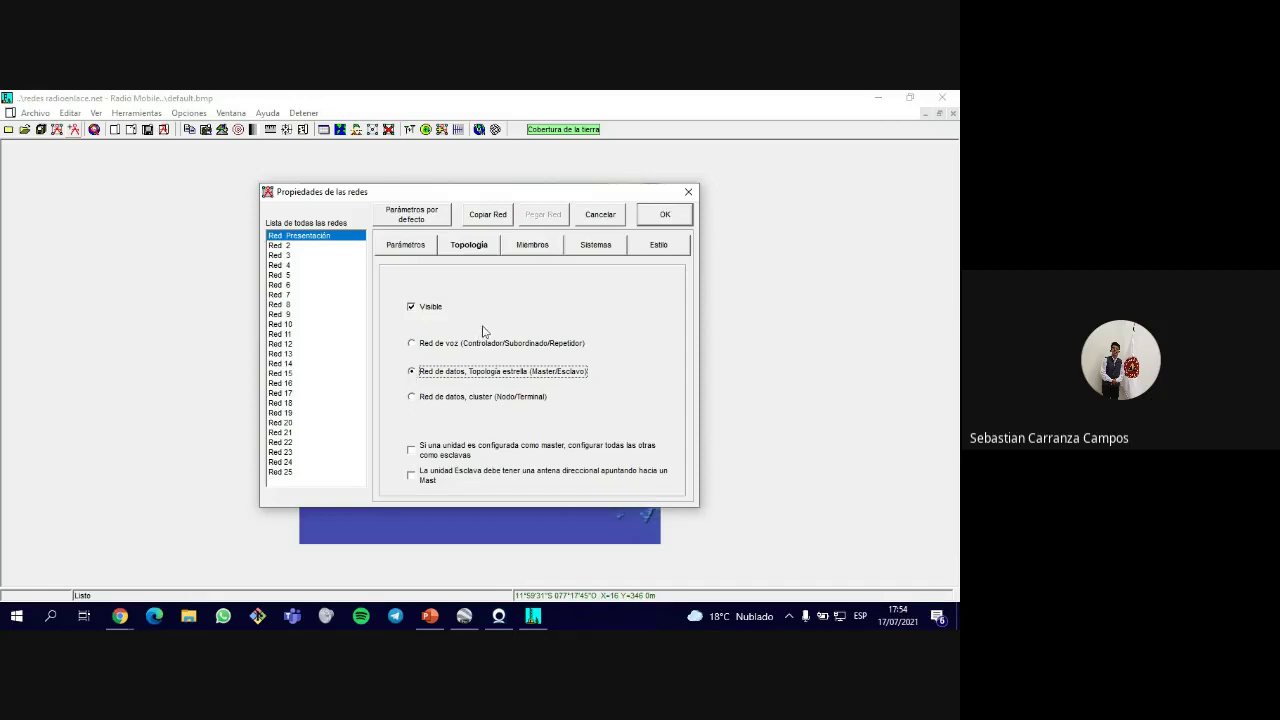
pyautogui.click(540, 248)
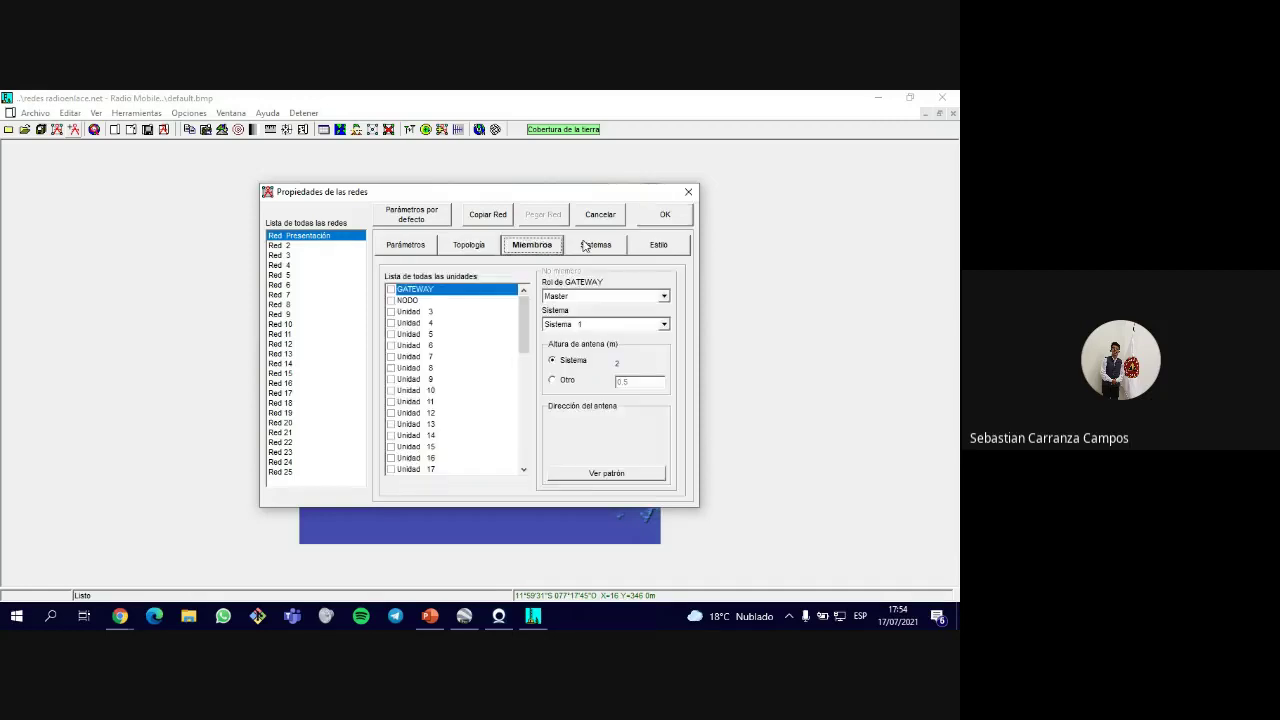
# - Rename the first system in the network properties as Sistema Presentacion
pyautogui.click(592, 247)
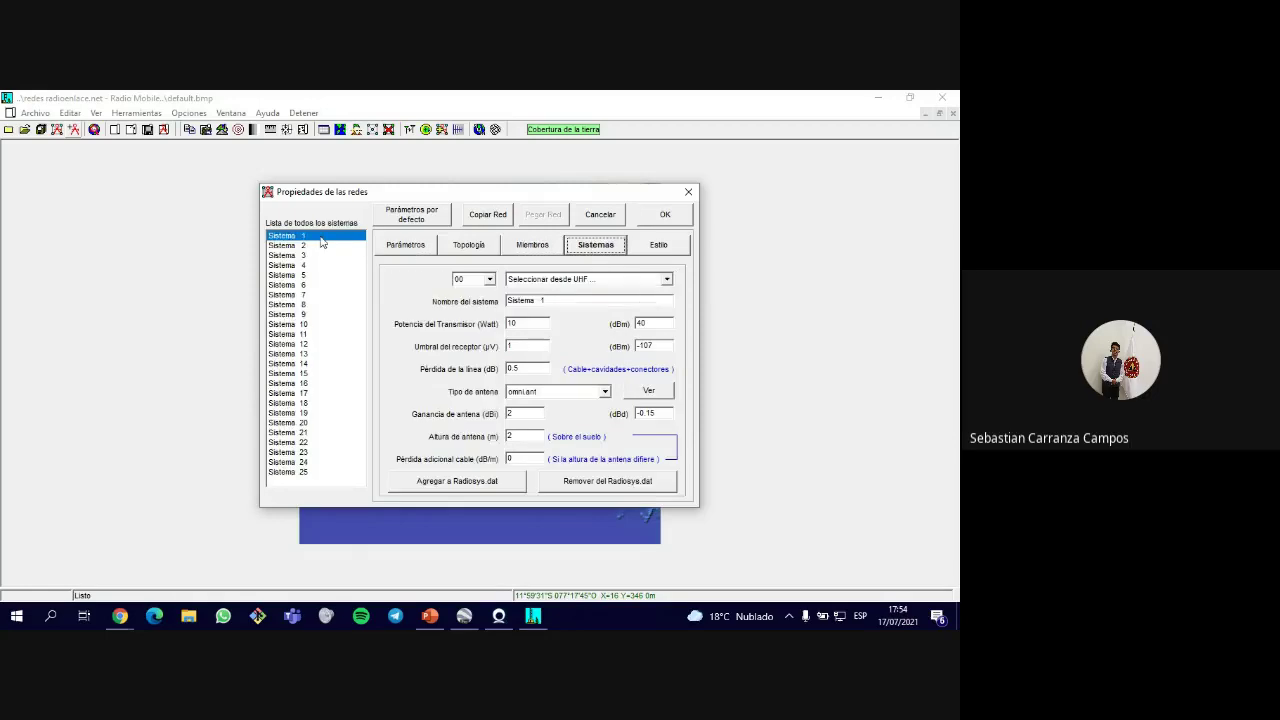
pyautogui.doubleClick(545, 302)
pyautogui.write('Pr')
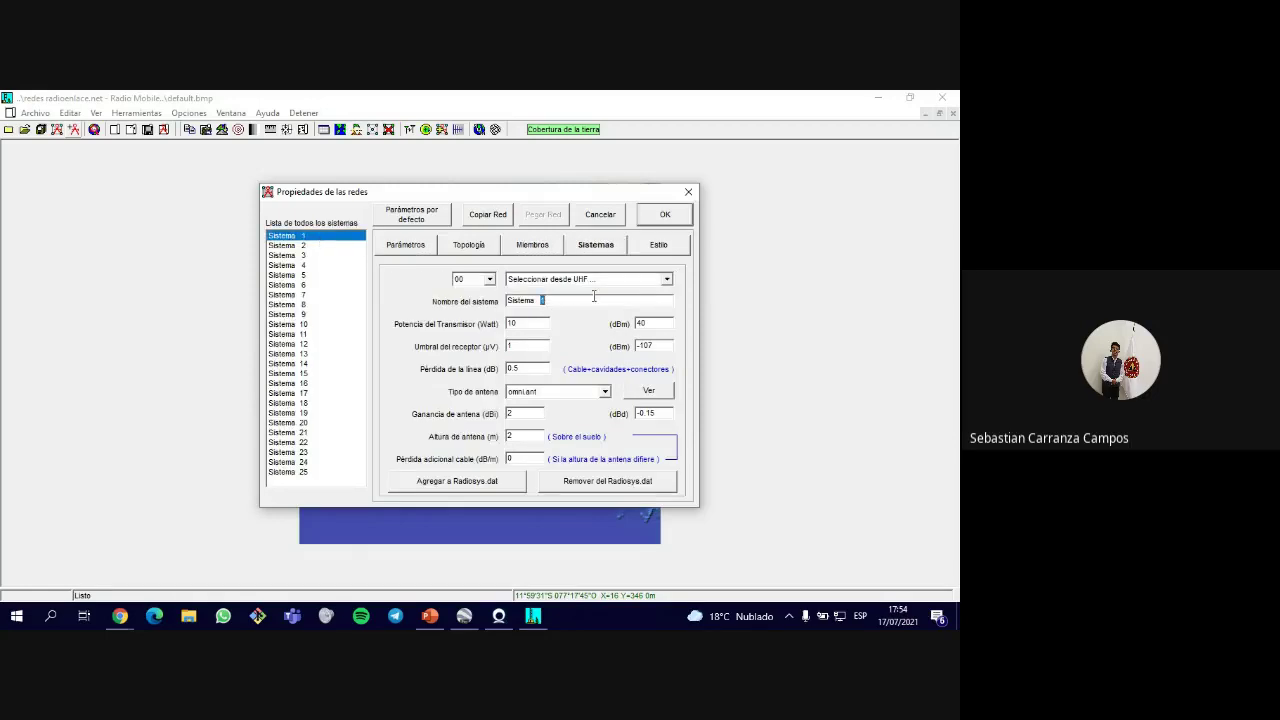
pyautogui.write("esentaci'p")
pyautogui.press('BackSpace')
pyautogui.write('on')
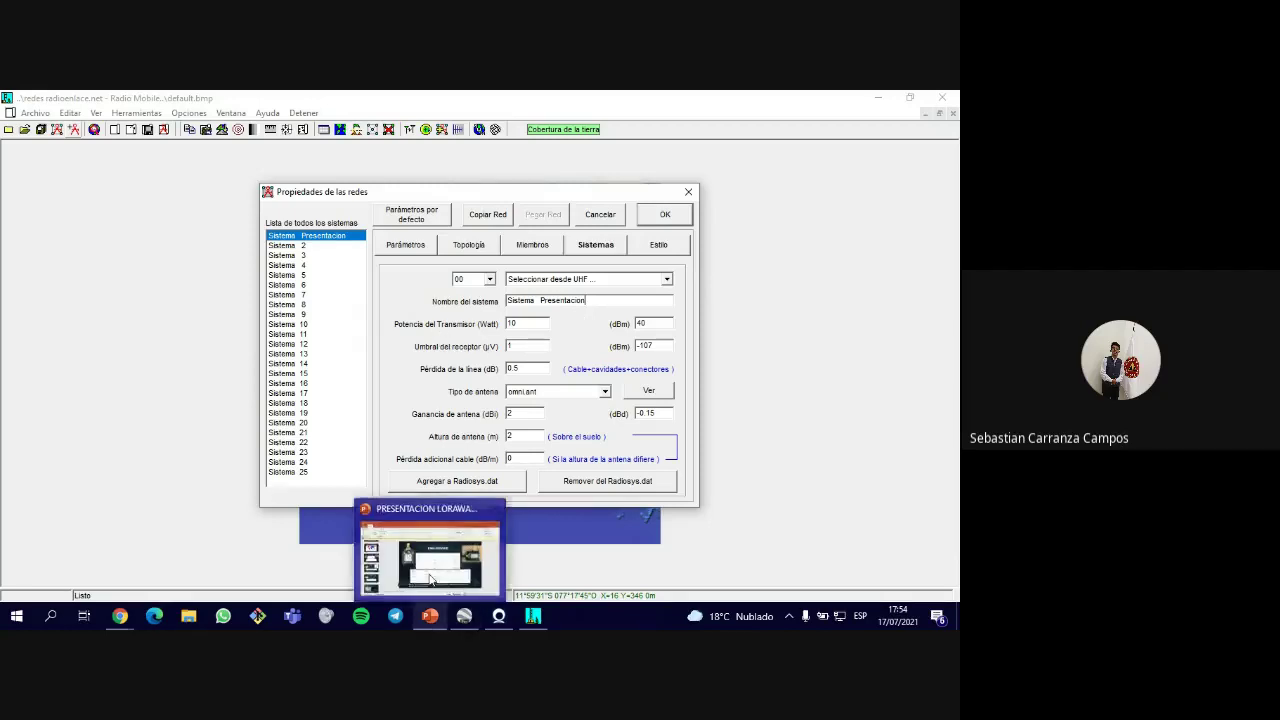
# - Check the gateway's TX power on its PowerPoint slide and set the system's transmitter power to 27 dBm in Radio Mobile
pyautogui.click(430, 574)
pyautogui.scroll(-3, 75, 350)
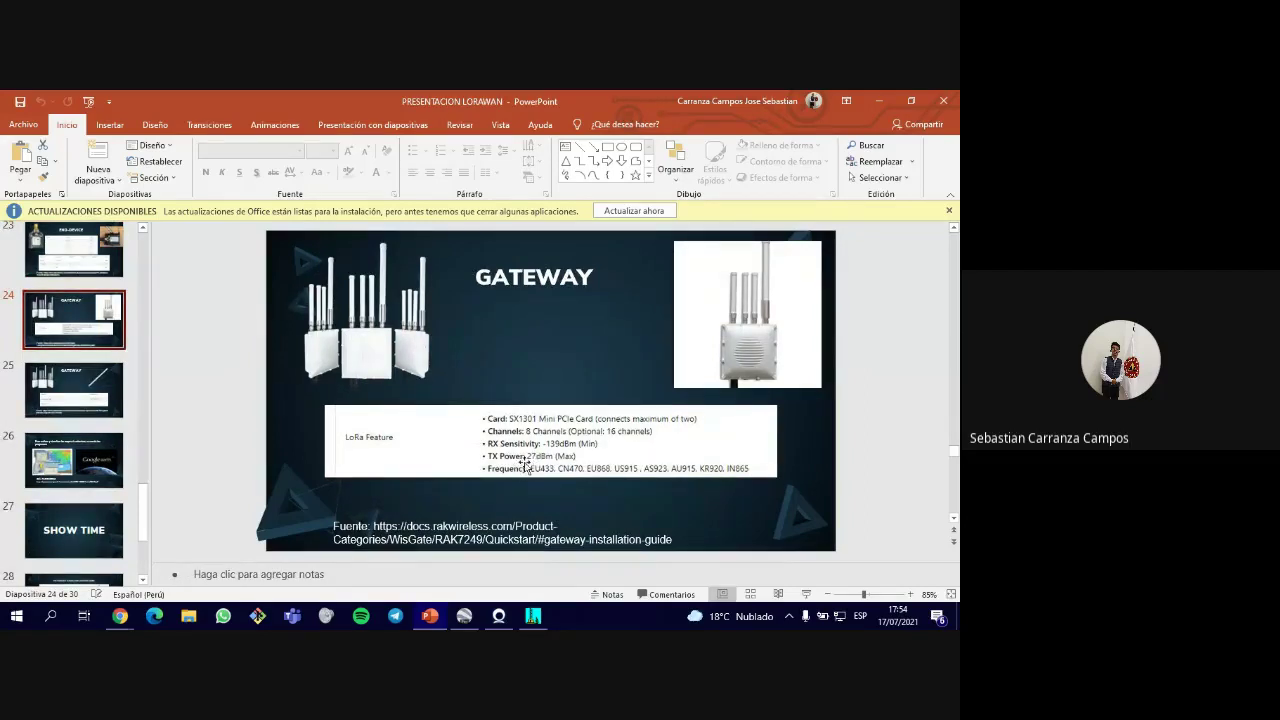
pyautogui.click(533, 615)
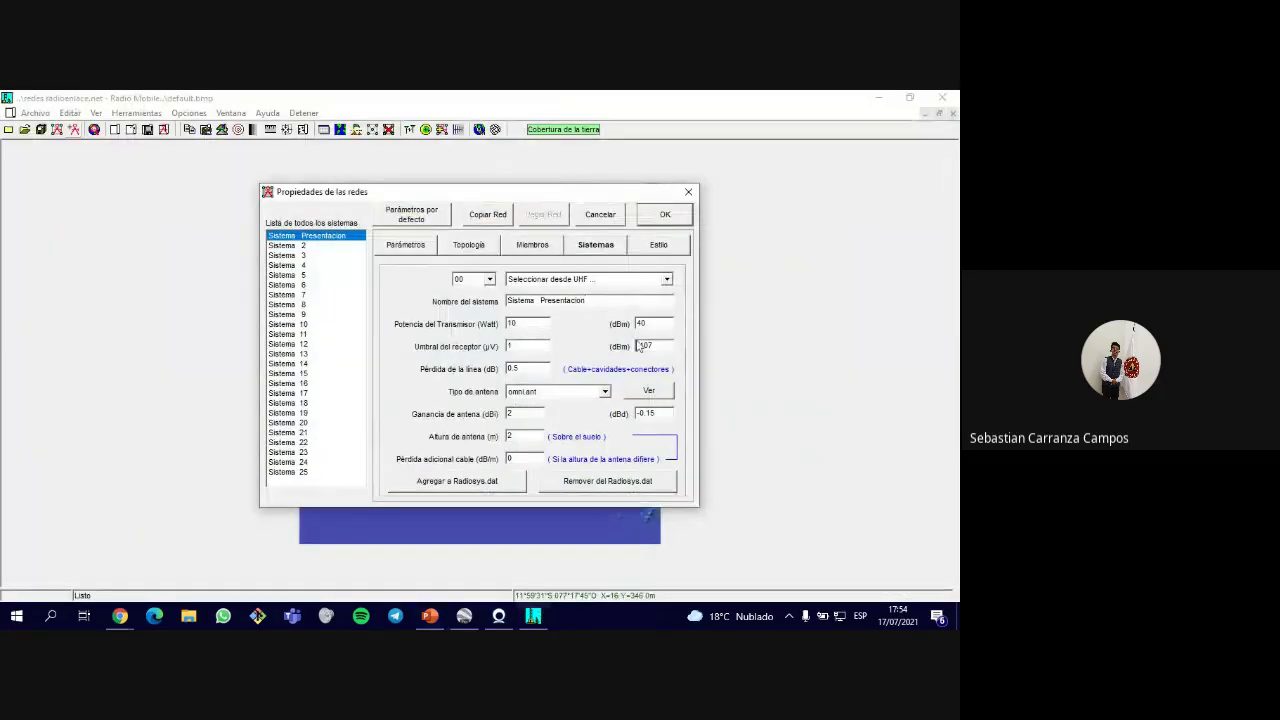
pyautogui.doubleClick(657, 323)
pyautogui.write('27')
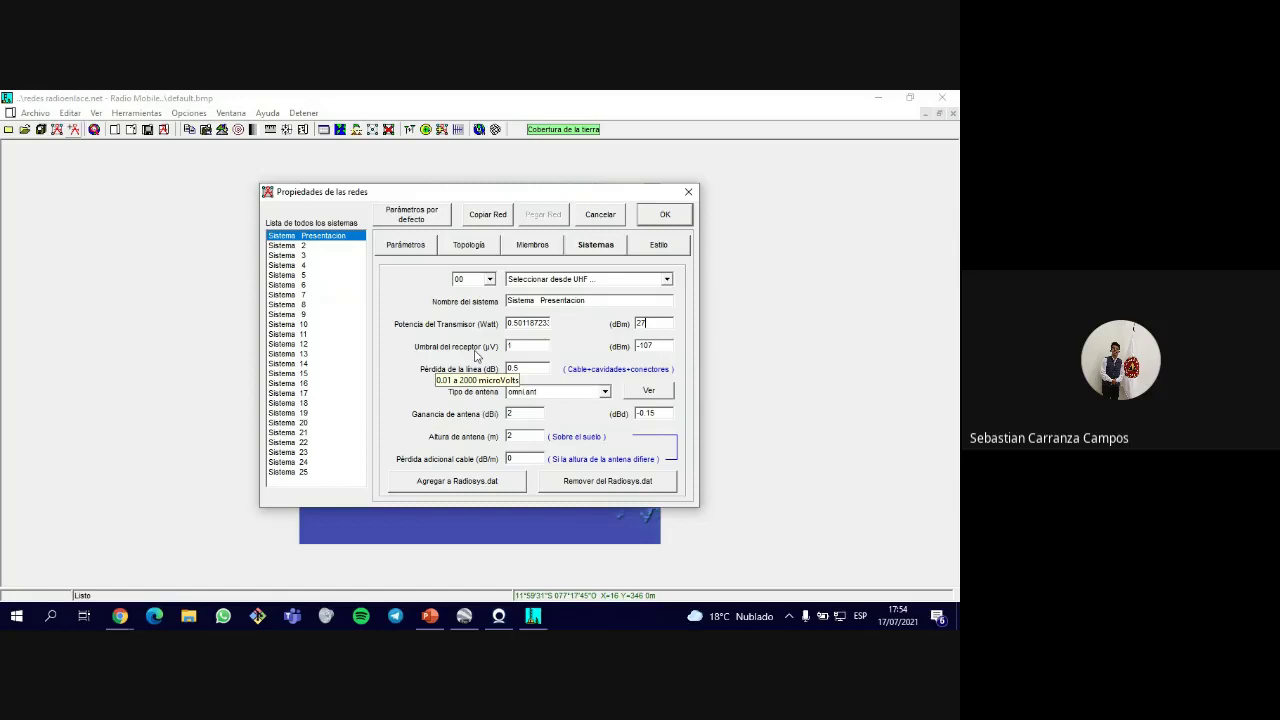
# - Check the RX sensitivity on PowerPoint's END-DEVICE slide, and in Radio Mobile set the receiver threshold to -130 dBm and the line loss to 1 dB
pyautogui.click(430, 616)
pyautogui.scroll(5, 85, 410)
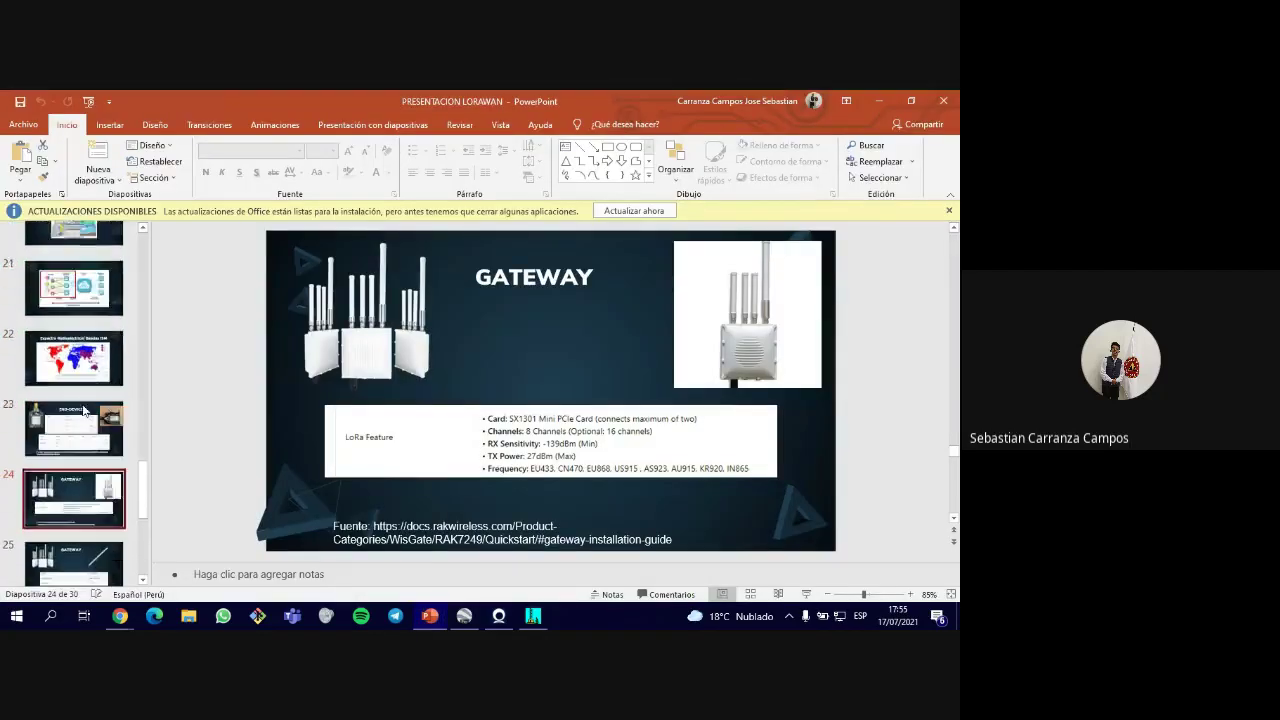
pyautogui.click(85, 412)
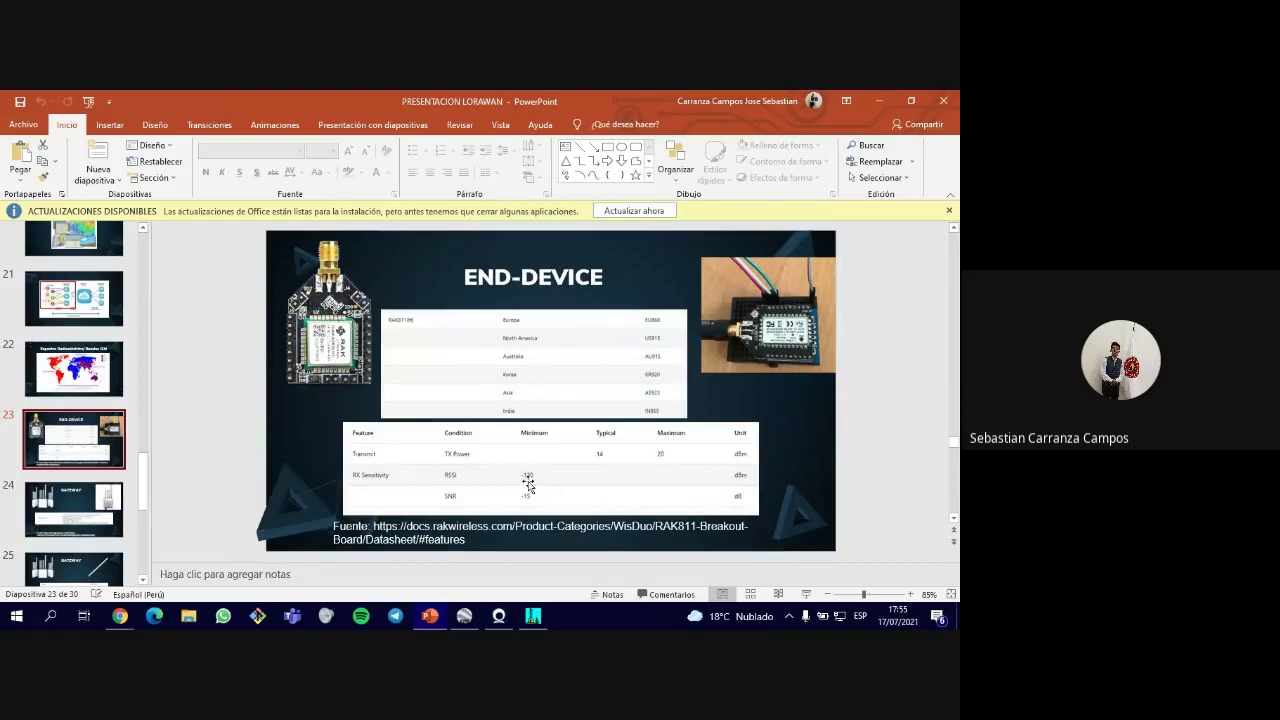
pyautogui.click(528, 485)
pyautogui.click(776, 485)
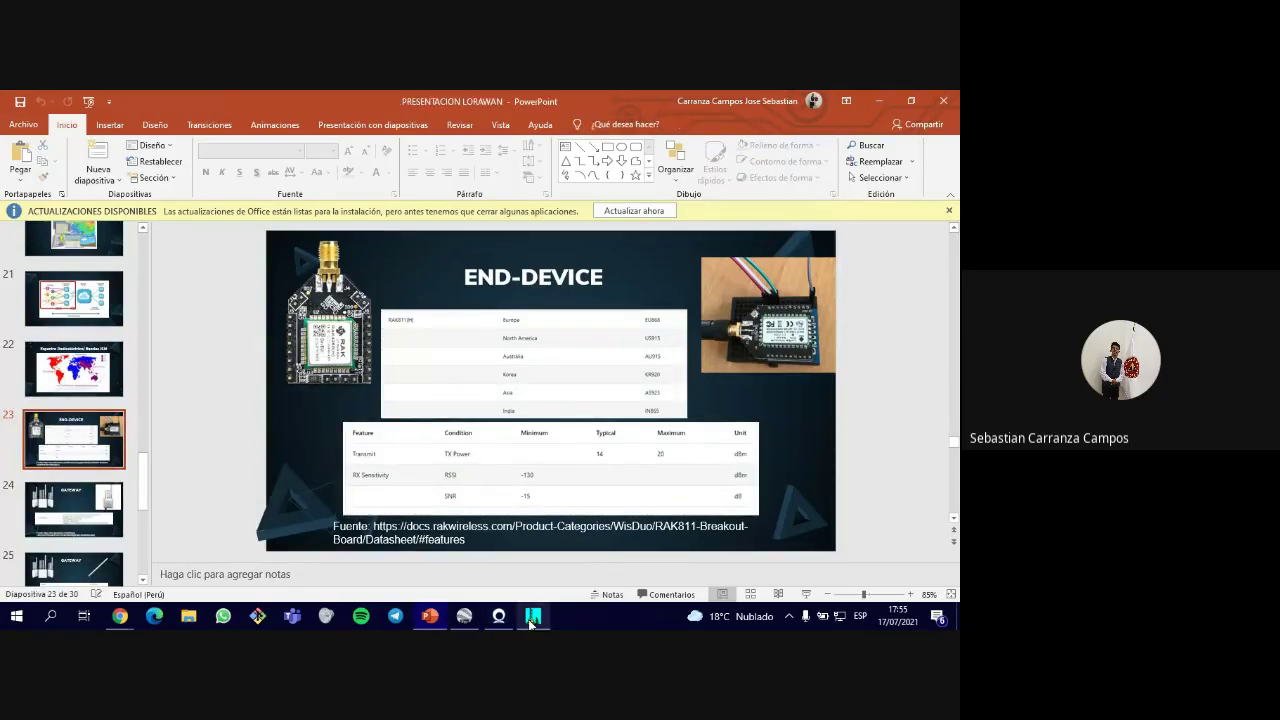
pyautogui.moveTo(532, 616)
pyautogui.click(563, 572)
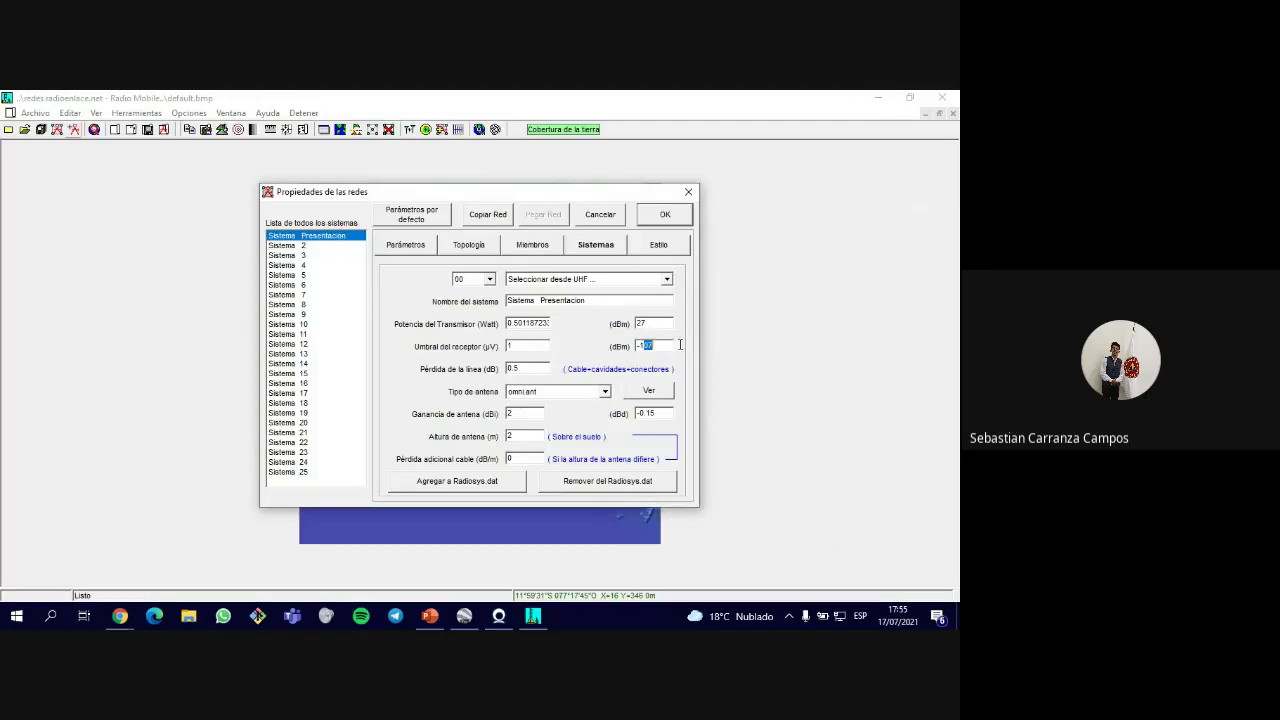
pyautogui.write('130')
pyautogui.doubleClick(537, 370)
pyautogui.write('1')
# - Check the RAKARG19 antenna's gain in PowerPoint, and in Radio Mobile set the system's antenna gain to 5 dBi and antenna height to 20 m
pyautogui.moveTo(506, 618)
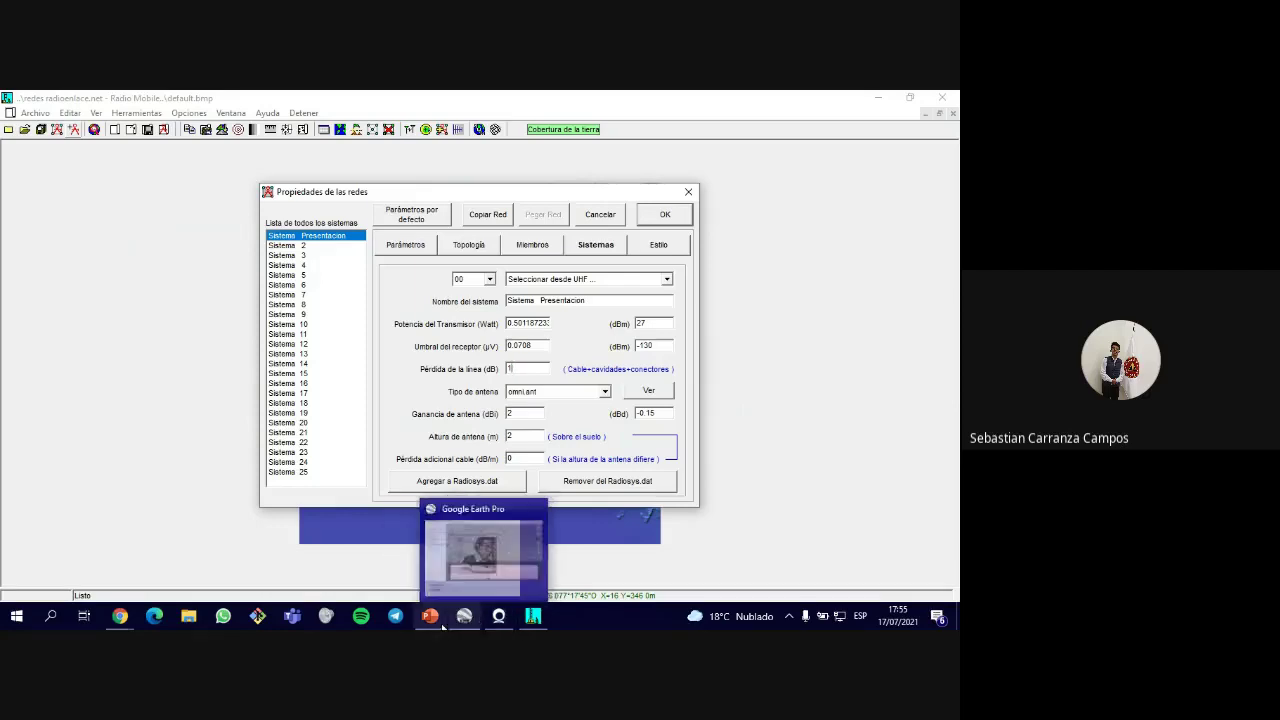
pyautogui.click(461, 566)
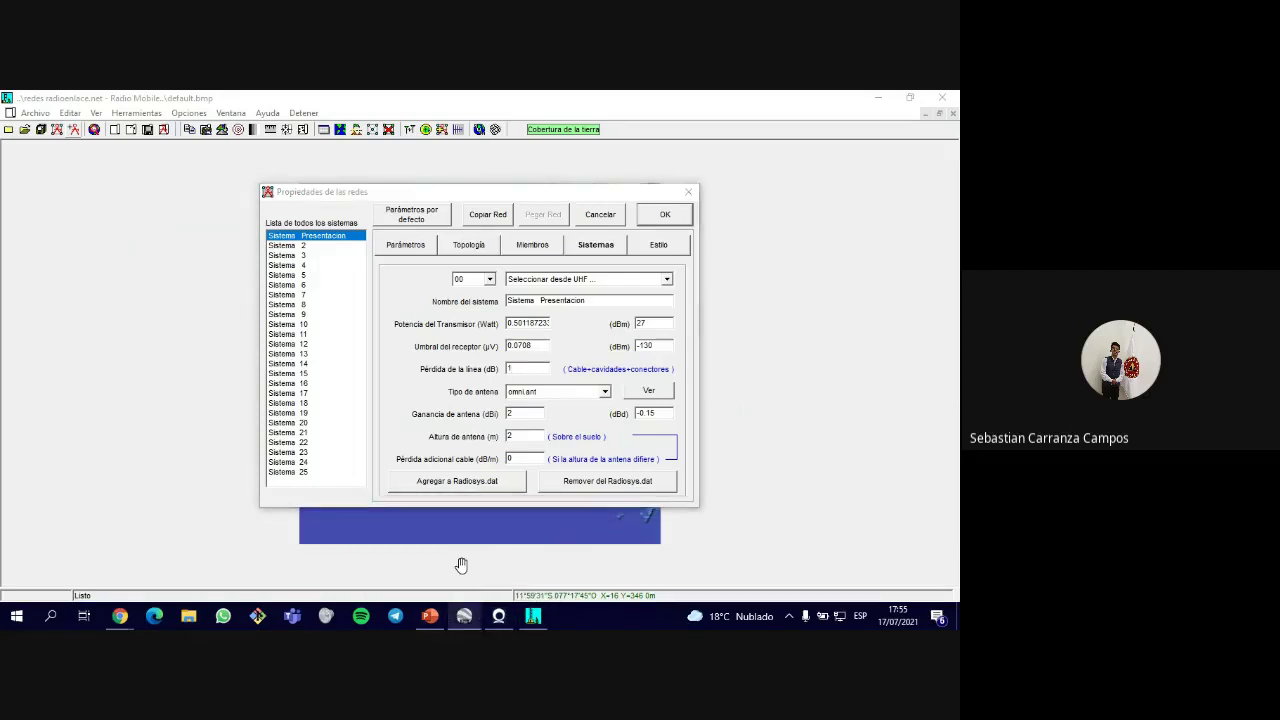
pyautogui.hotkey('alt', 'Tab')
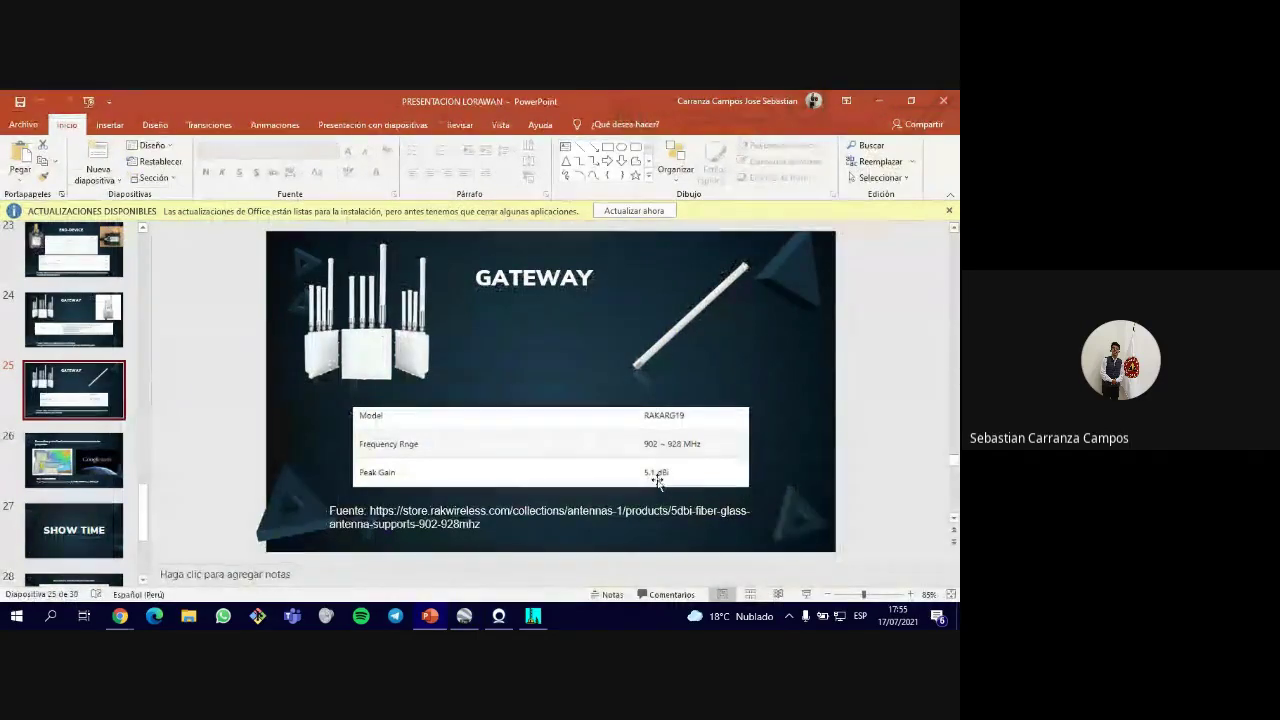
pyautogui.click(540, 615)
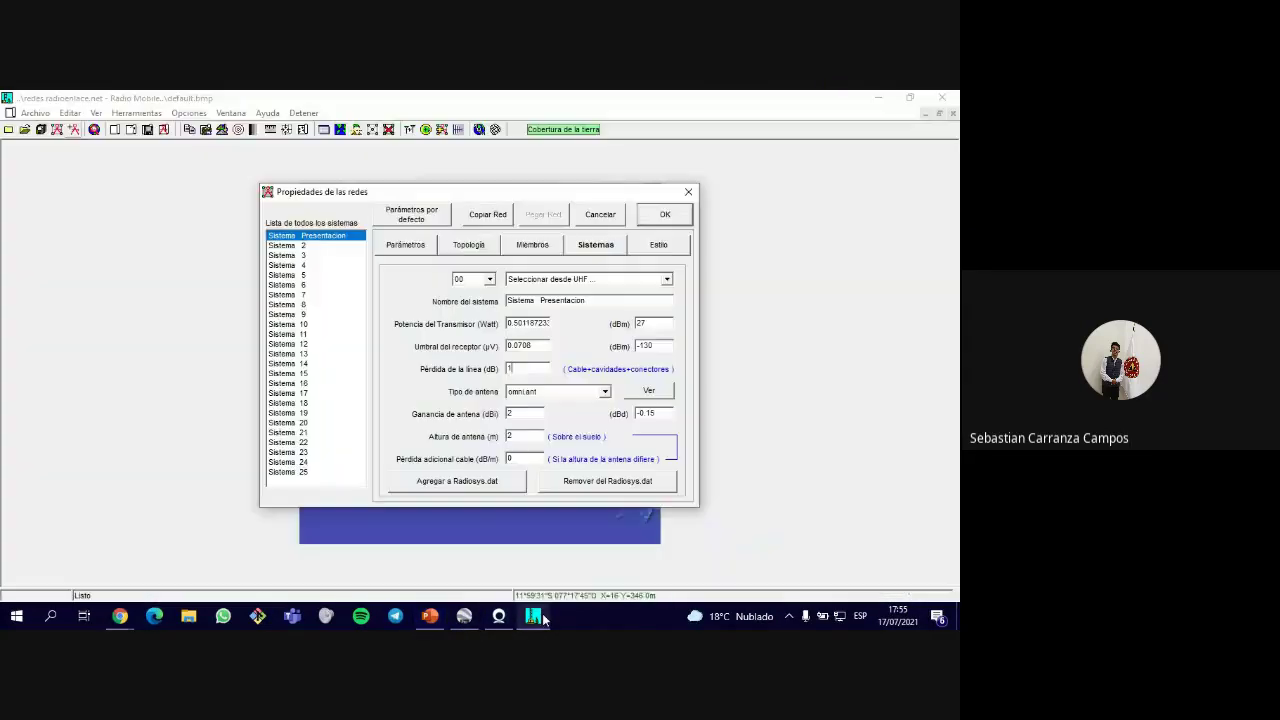
pyautogui.doubleClick(533, 415)
pyautogui.write('5')
pyautogui.doubleClick(531, 437)
pyautogui.write('20')
# - Add GATEWAY and NODO as members of the Red Presentación network and set NODO's role to Esclavo
pyautogui.click(541, 247)
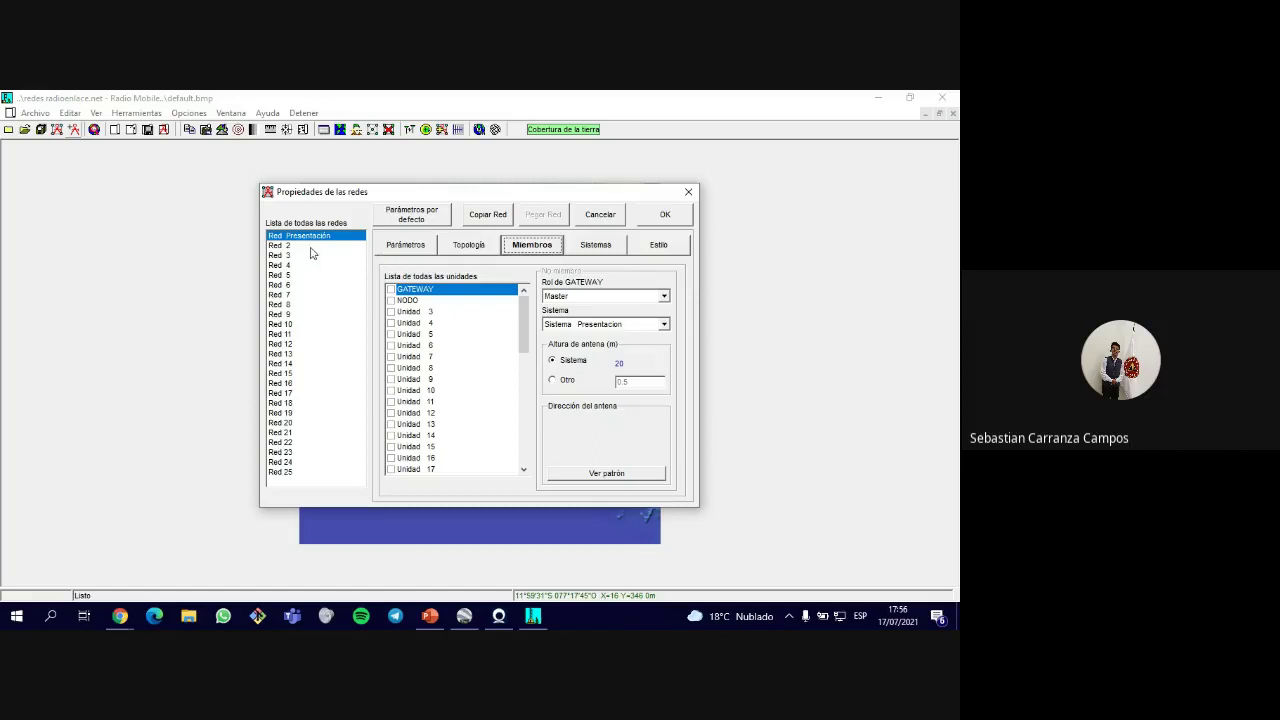
pyautogui.click(391, 289)
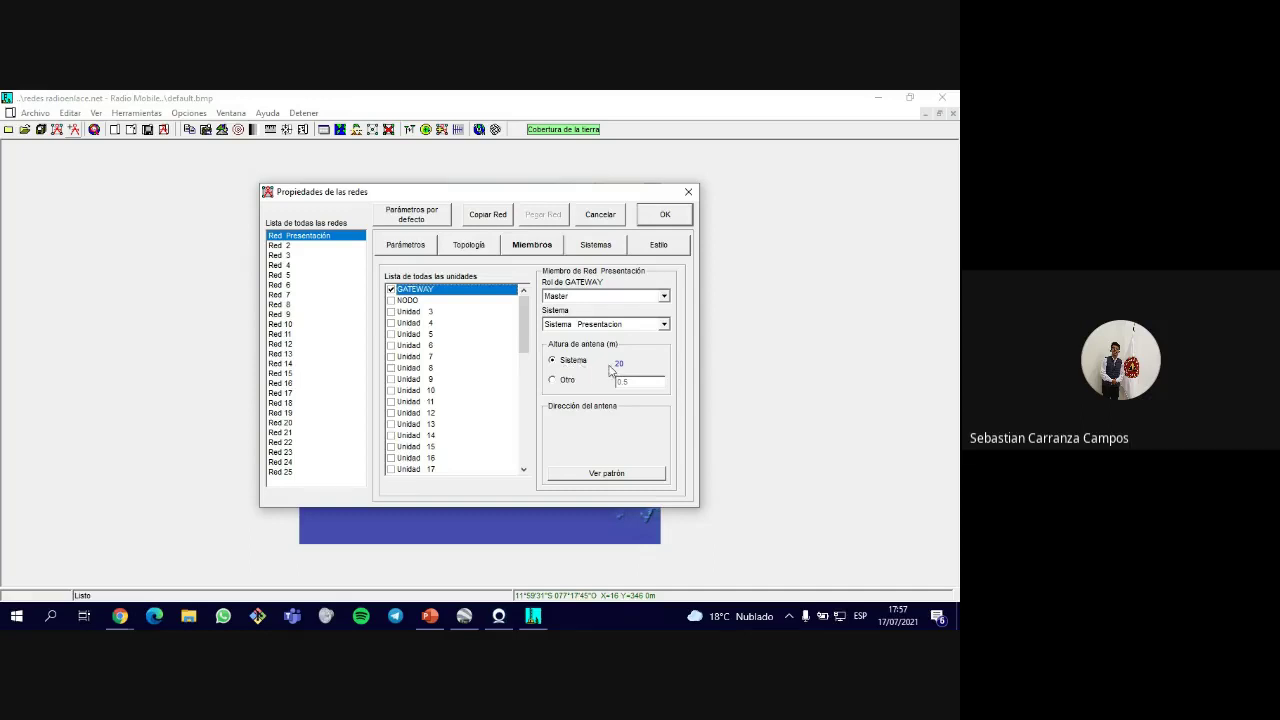
pyautogui.click(390, 301)
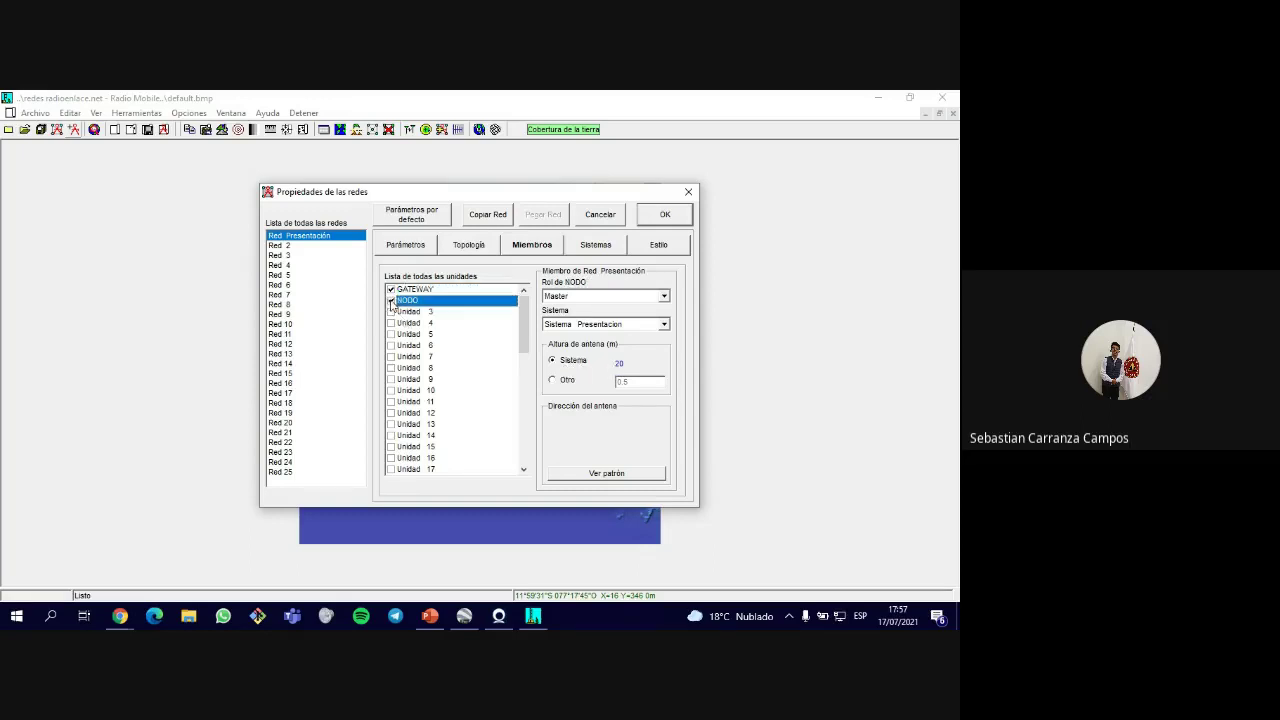
pyautogui.click(634, 296)
pyautogui.click(610, 318)
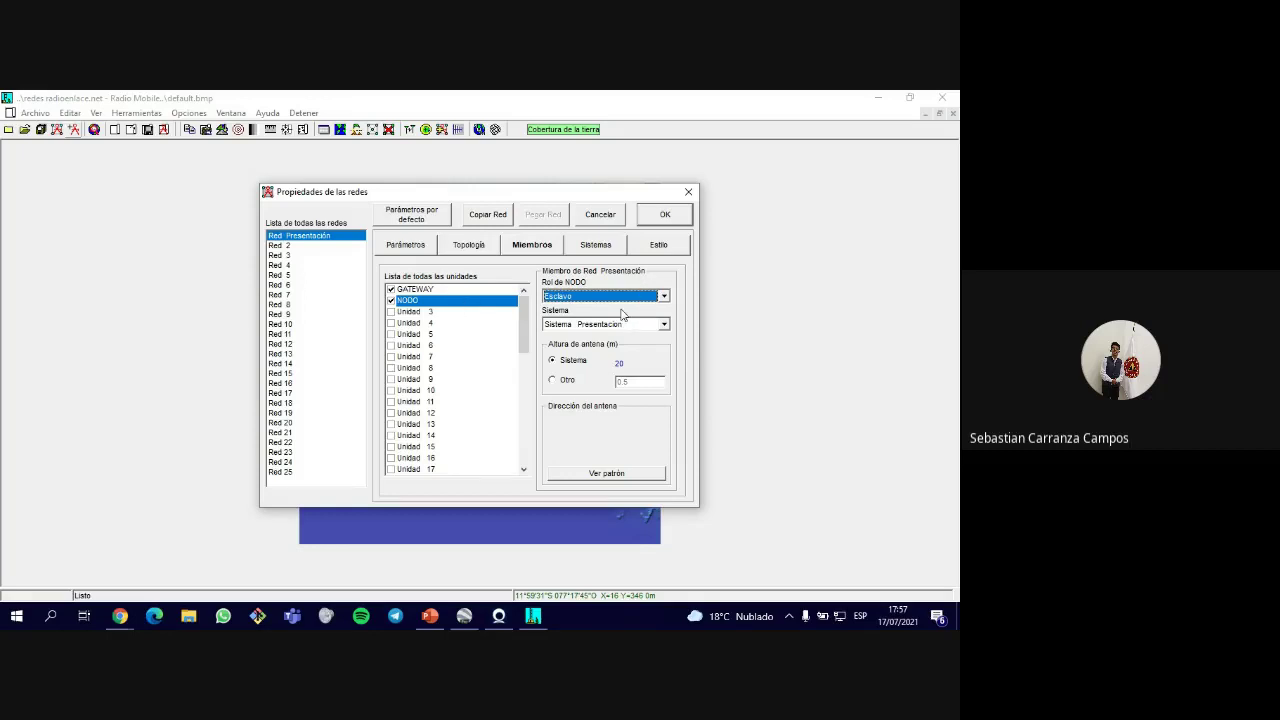
# - Give NODO its own antenna height of 6 m and apply the network properties
pyautogui.click(564, 380)
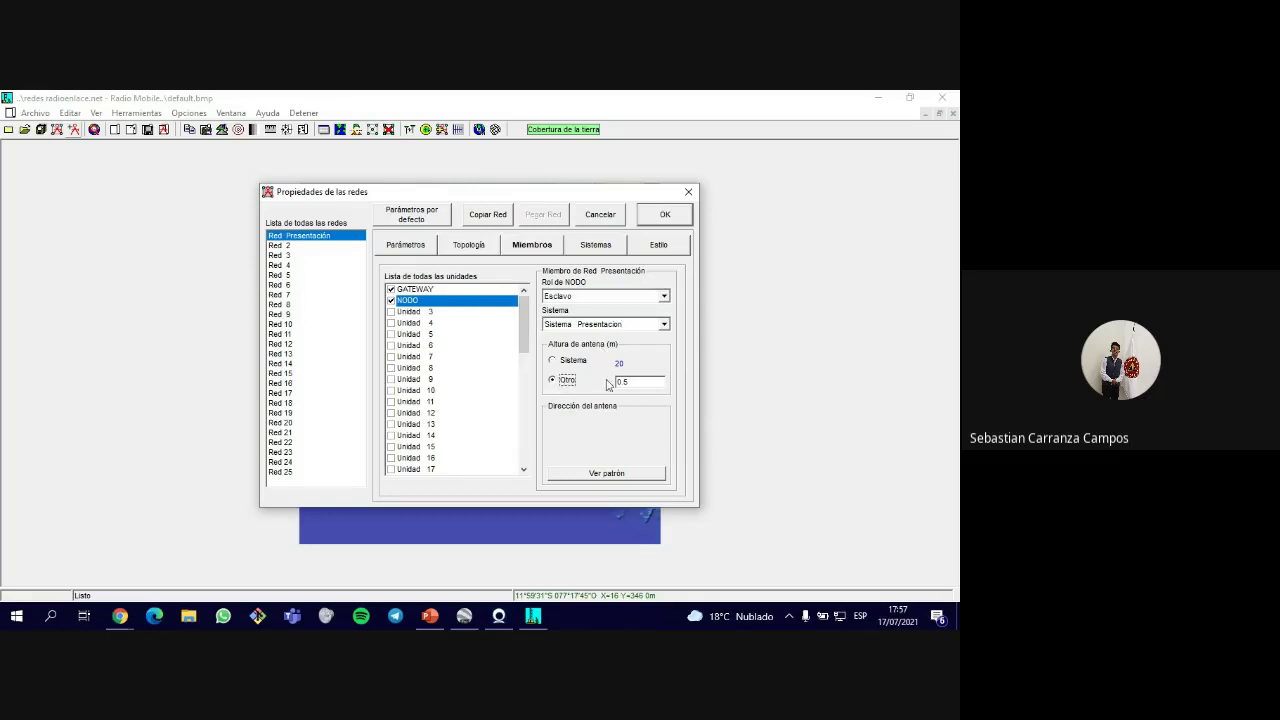
pyautogui.doubleClick(620, 382)
pyautogui.write('6')
pyautogui.click(730, 224)
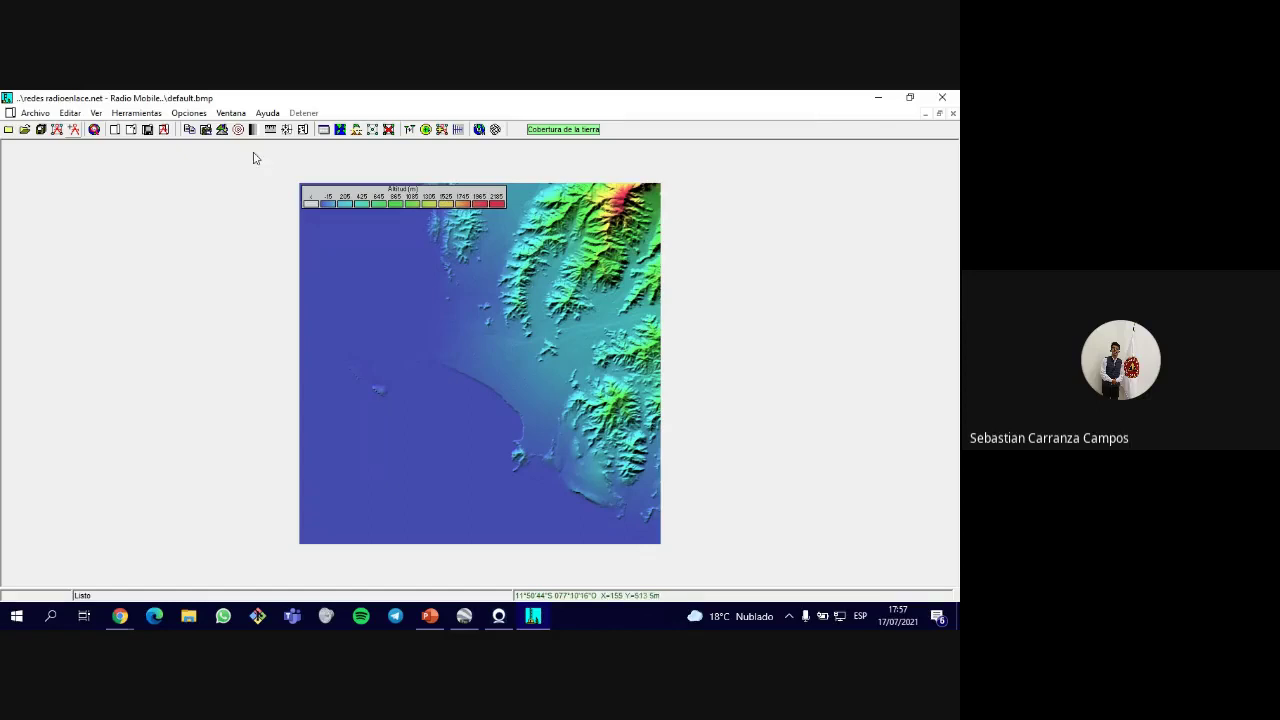
# - Display the network units on the map and bring up the radio link between GATEWAY and NODO
pyautogui.click(373, 130)
pyautogui.click(410, 131)
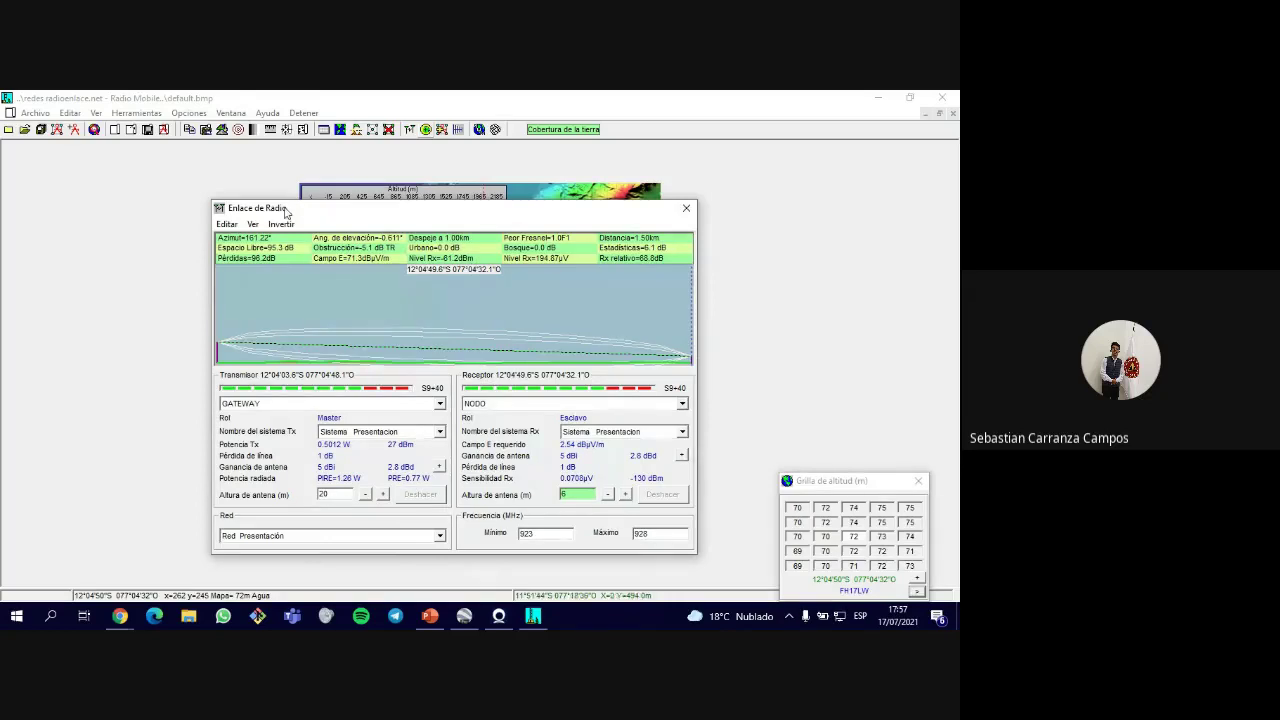
pyautogui.moveTo(286, 212); pyautogui.dragTo(307, 188)
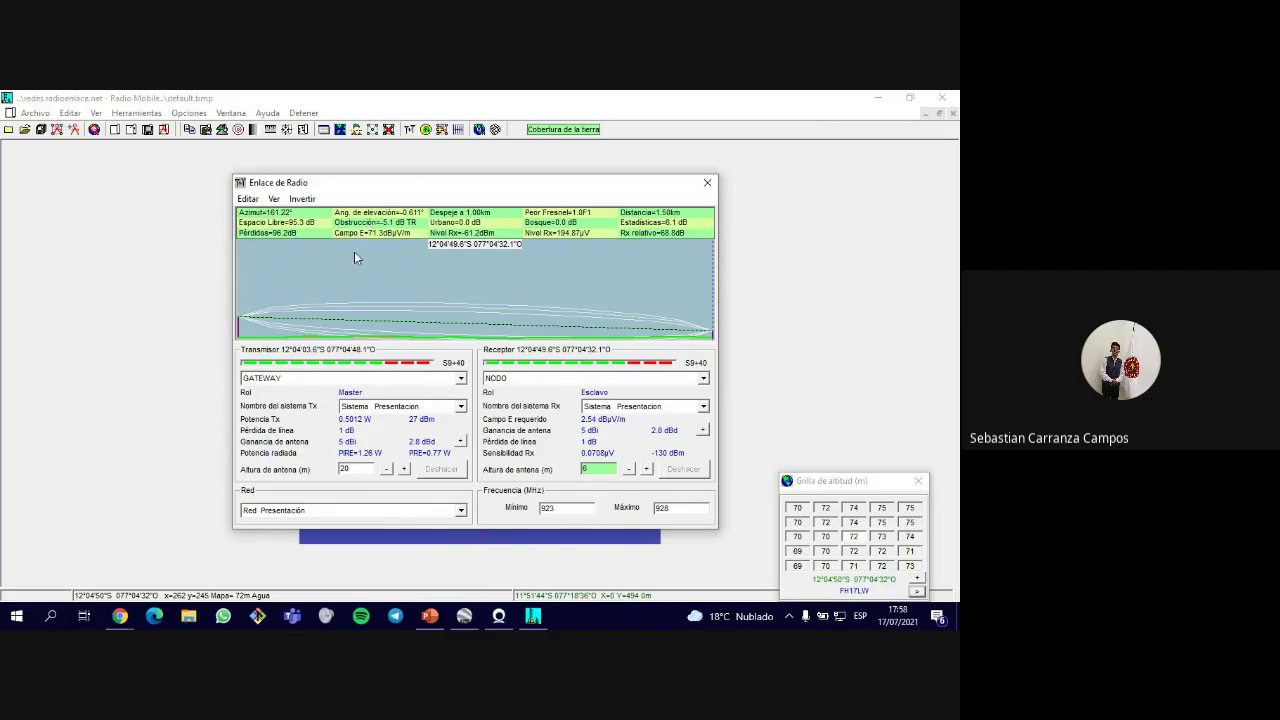
# - Compare the link with the route's elevation profile in Google Earth Pro, then return to Radio Mobile and close the radio link
pyautogui.moveTo(464, 615)
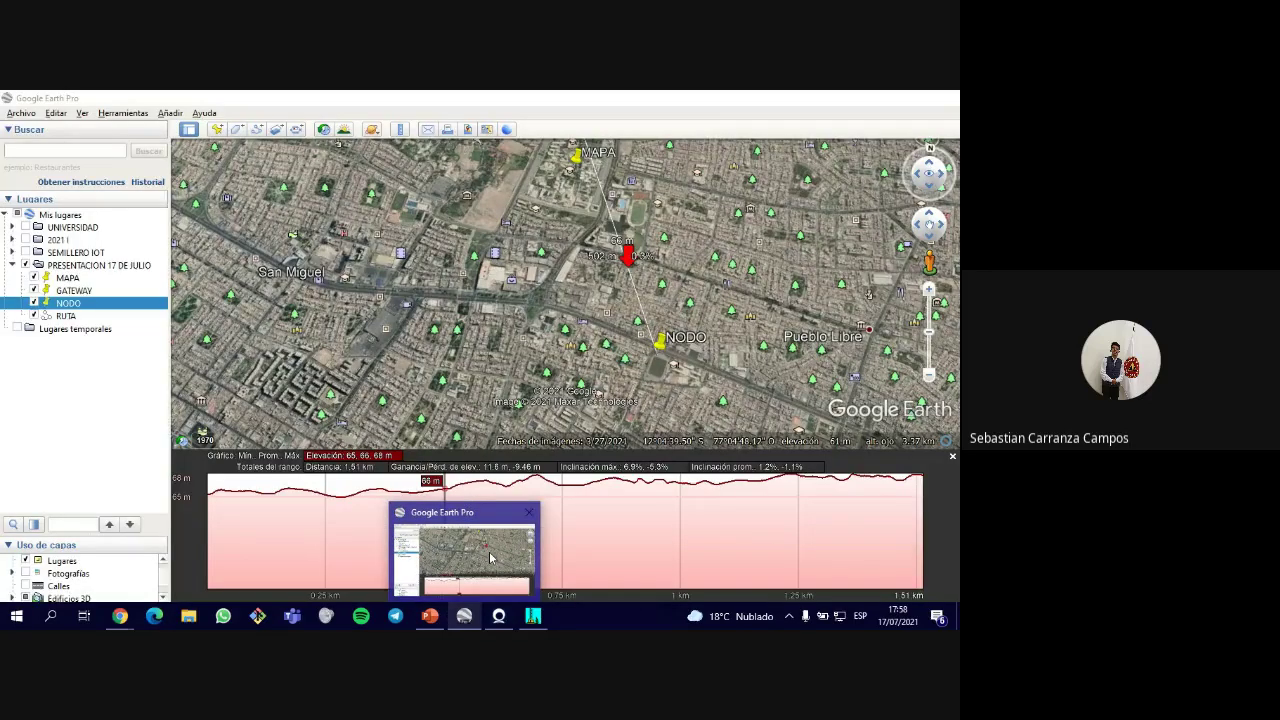
pyautogui.click(489, 558)
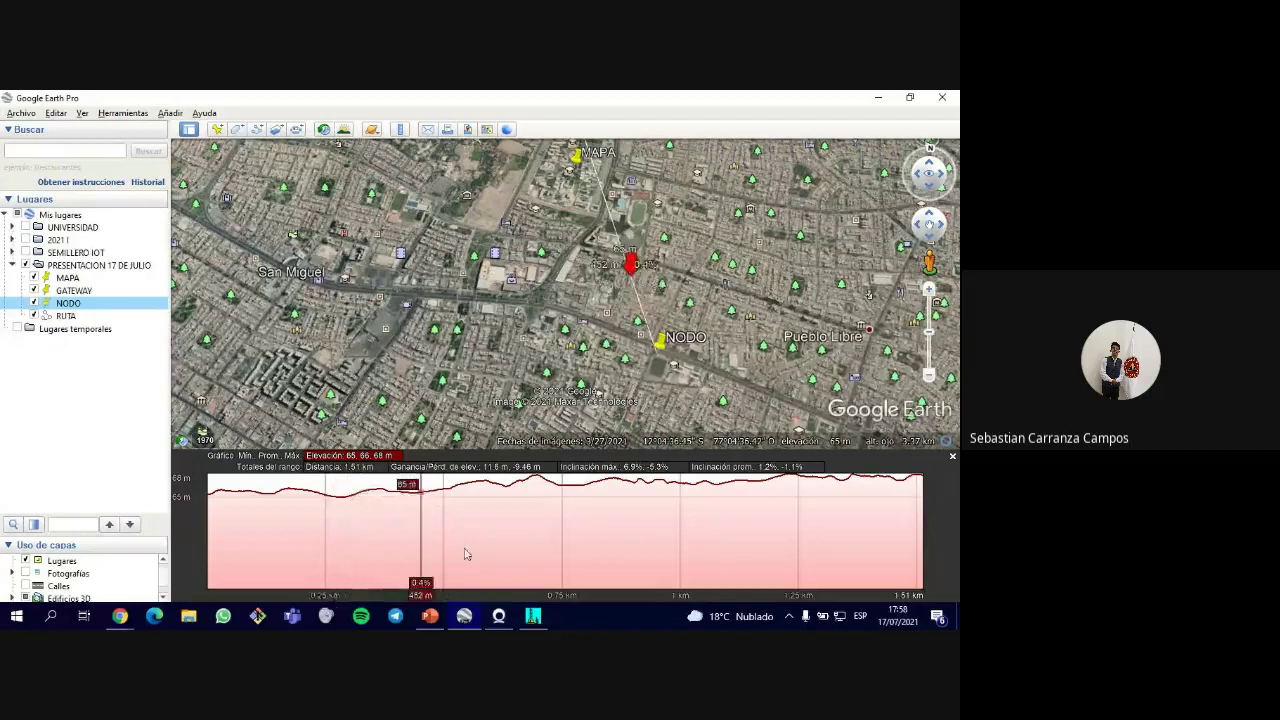
pyautogui.moveTo(533, 616)
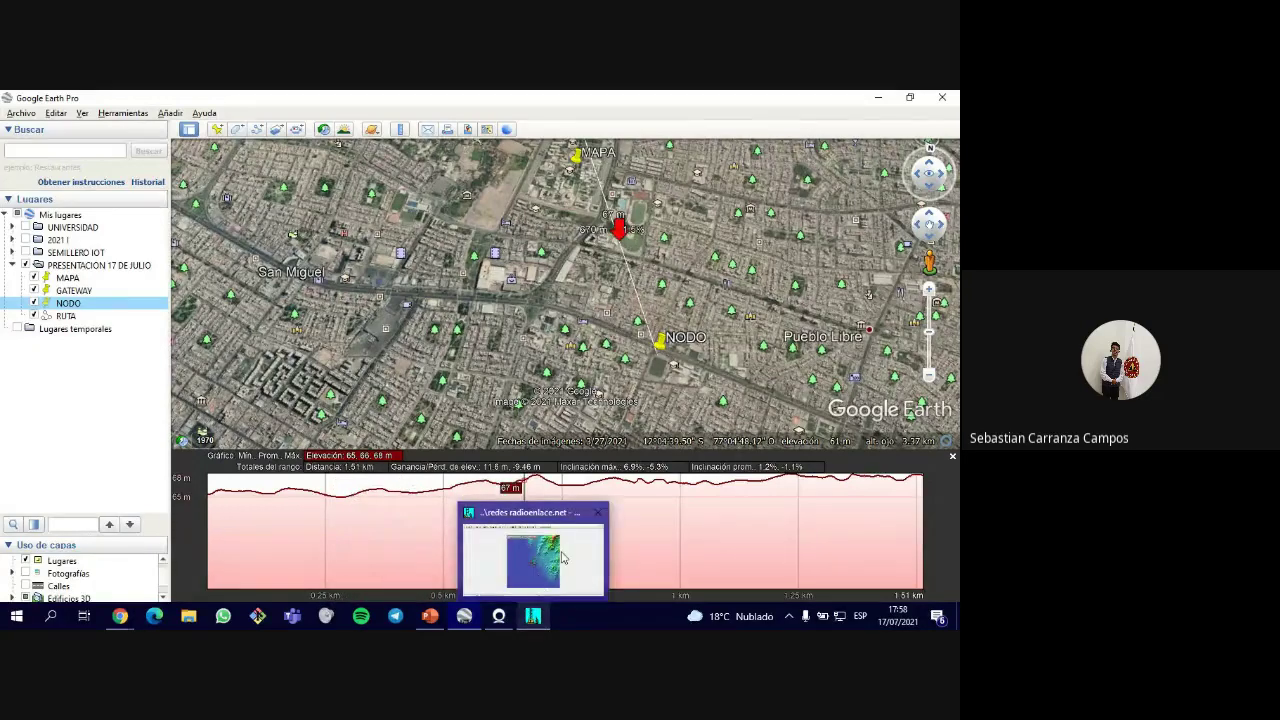
pyautogui.click(562, 558)
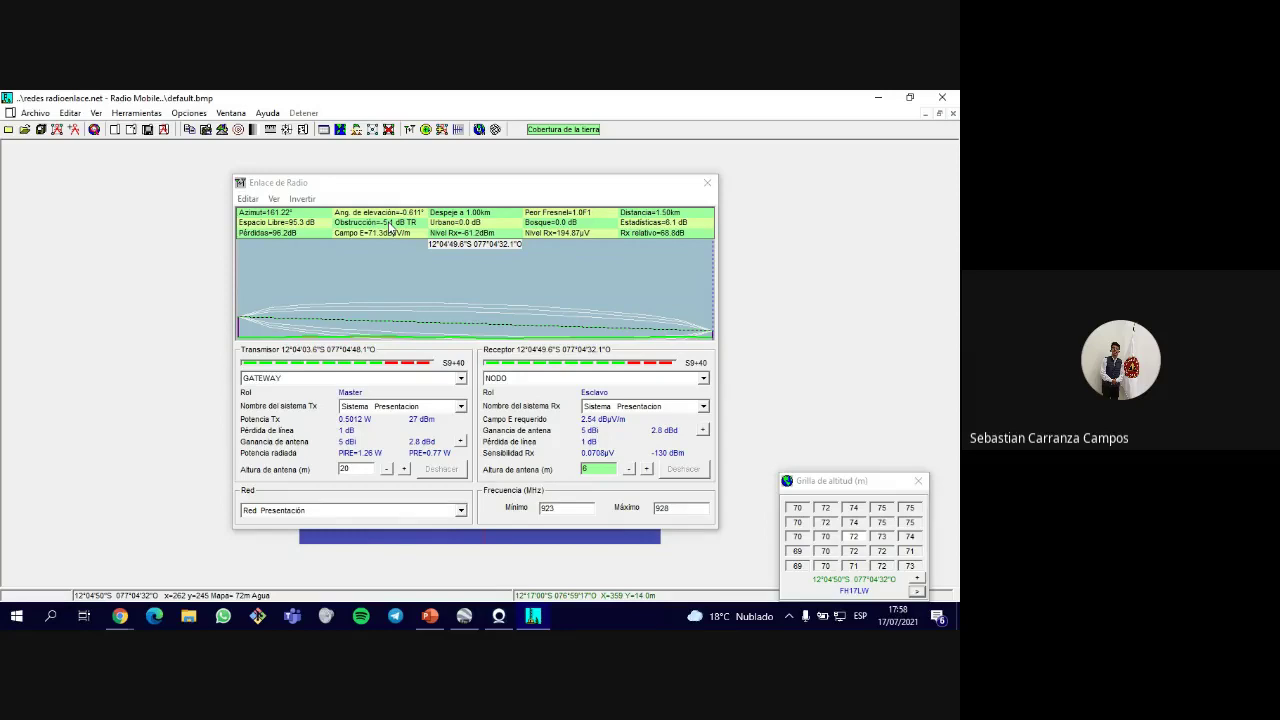
pyautogui.moveTo(402, 187); pyautogui.dragTo(414, 180)
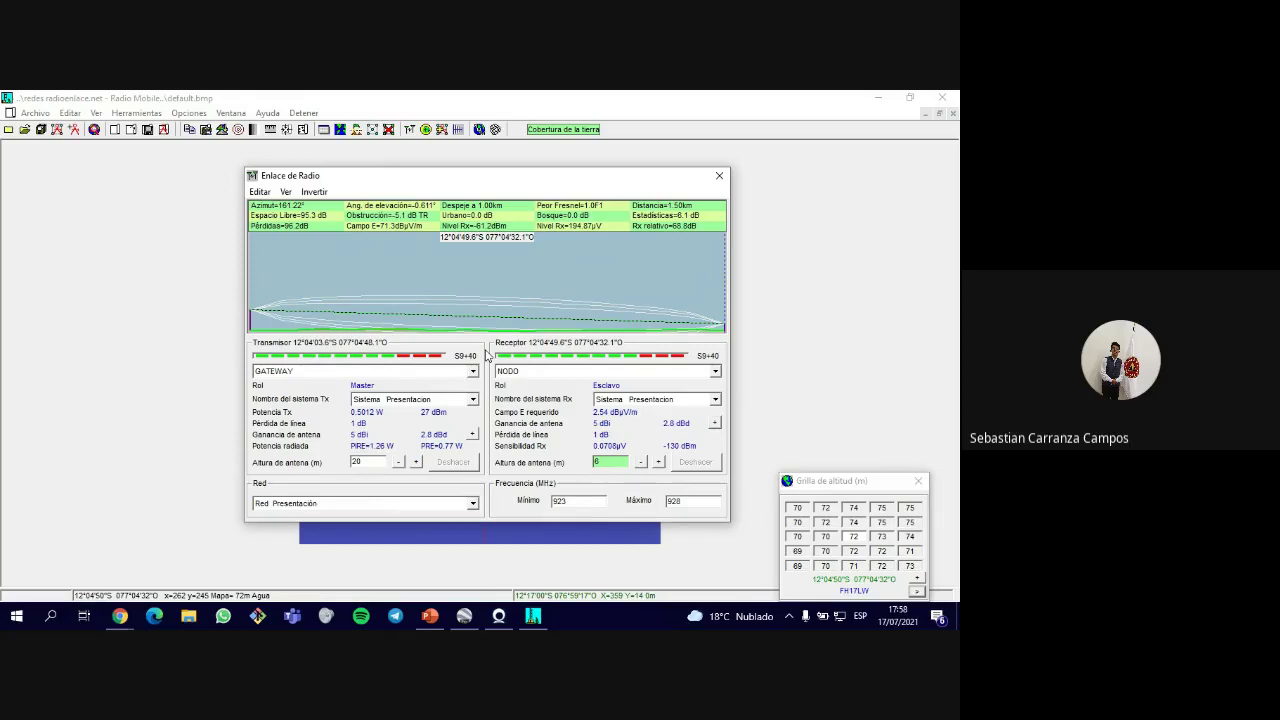
pyautogui.click(719, 176)
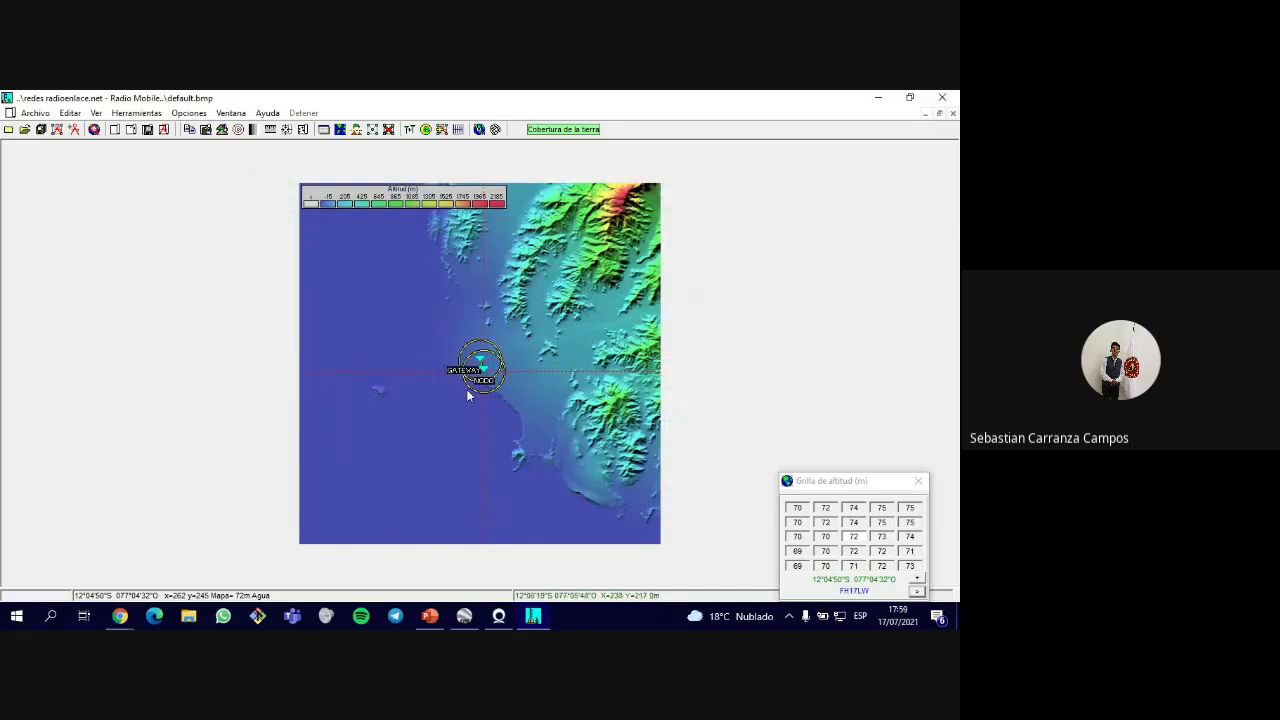
# - Set up a simple polar radio coverage from GATEWAY to NODO with direction Peor de los casos and the Superficie, Sólido and Arcoiris drawing options
pyautogui.click(163, 115)
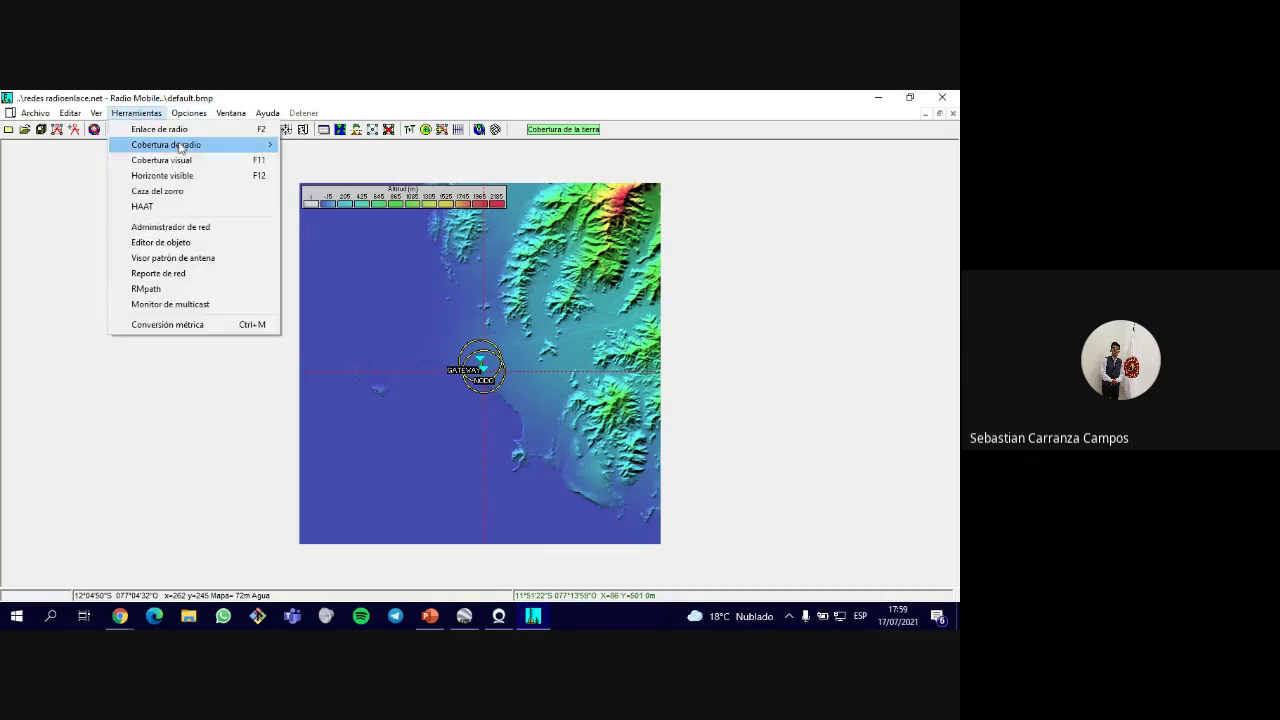
pyautogui.moveTo(181, 149)
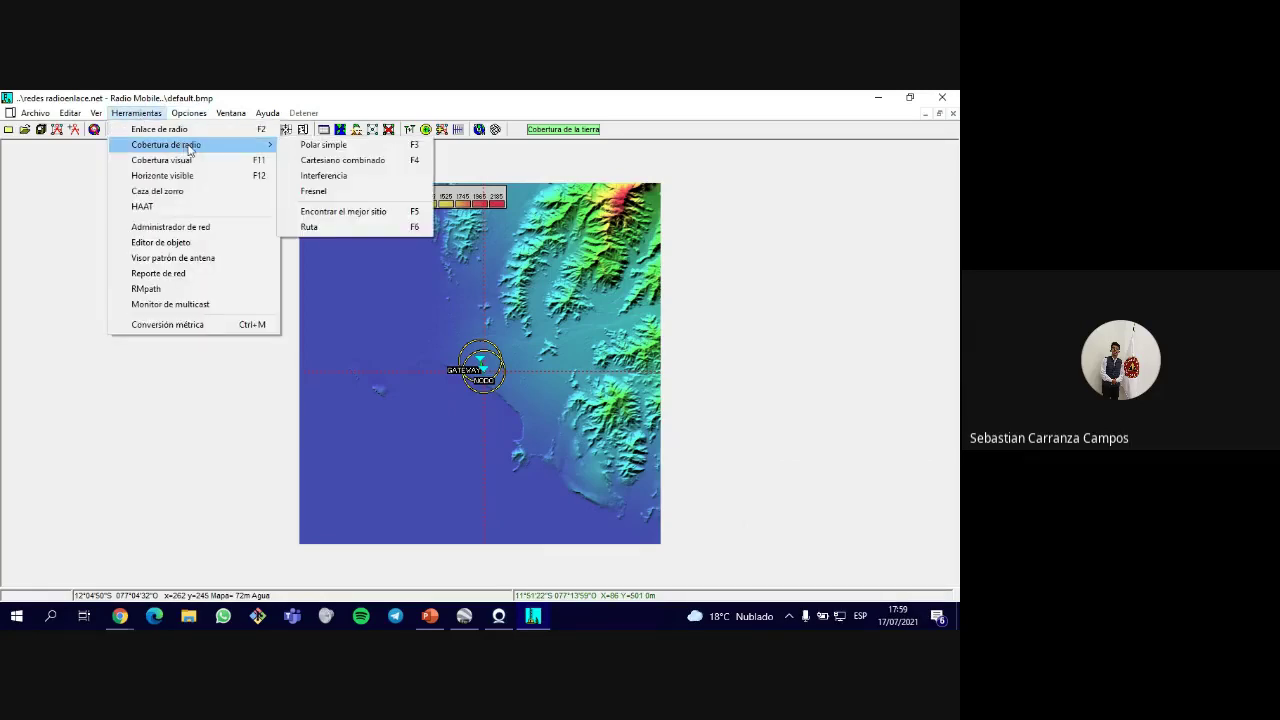
pyautogui.click(286, 146)
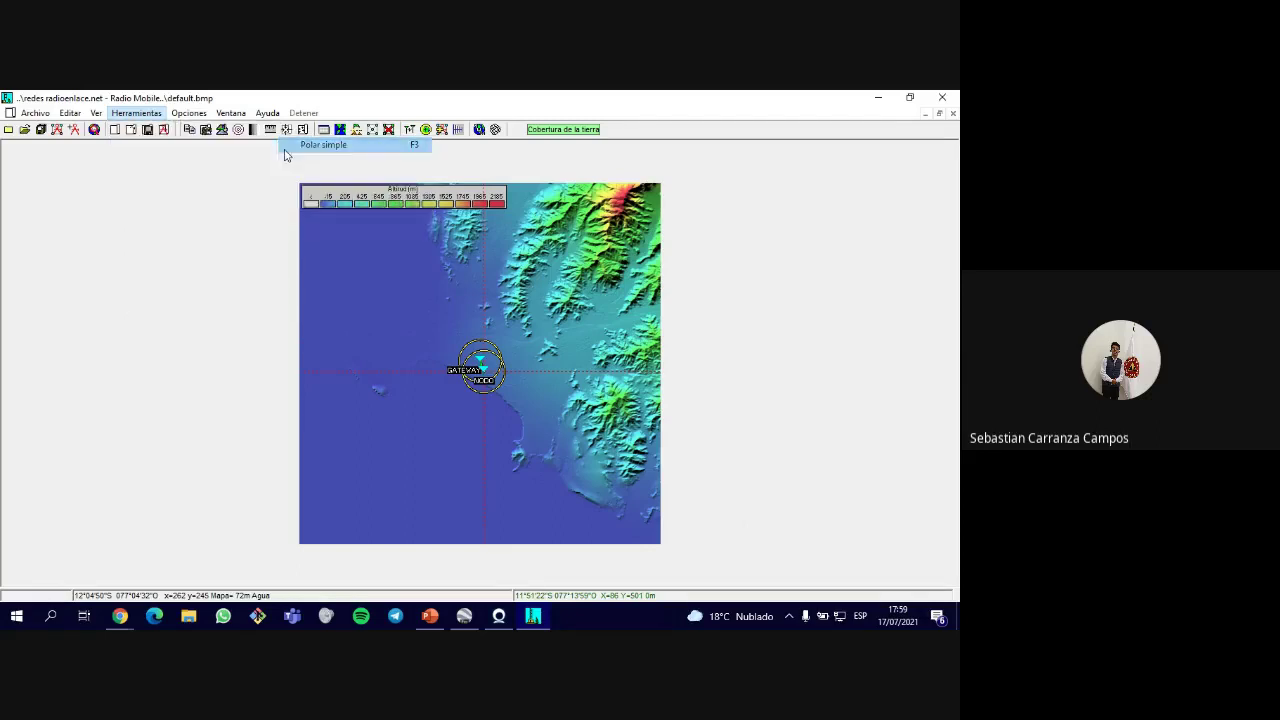
pyautogui.moveTo(438, 165); pyautogui.dragTo(715, 190)
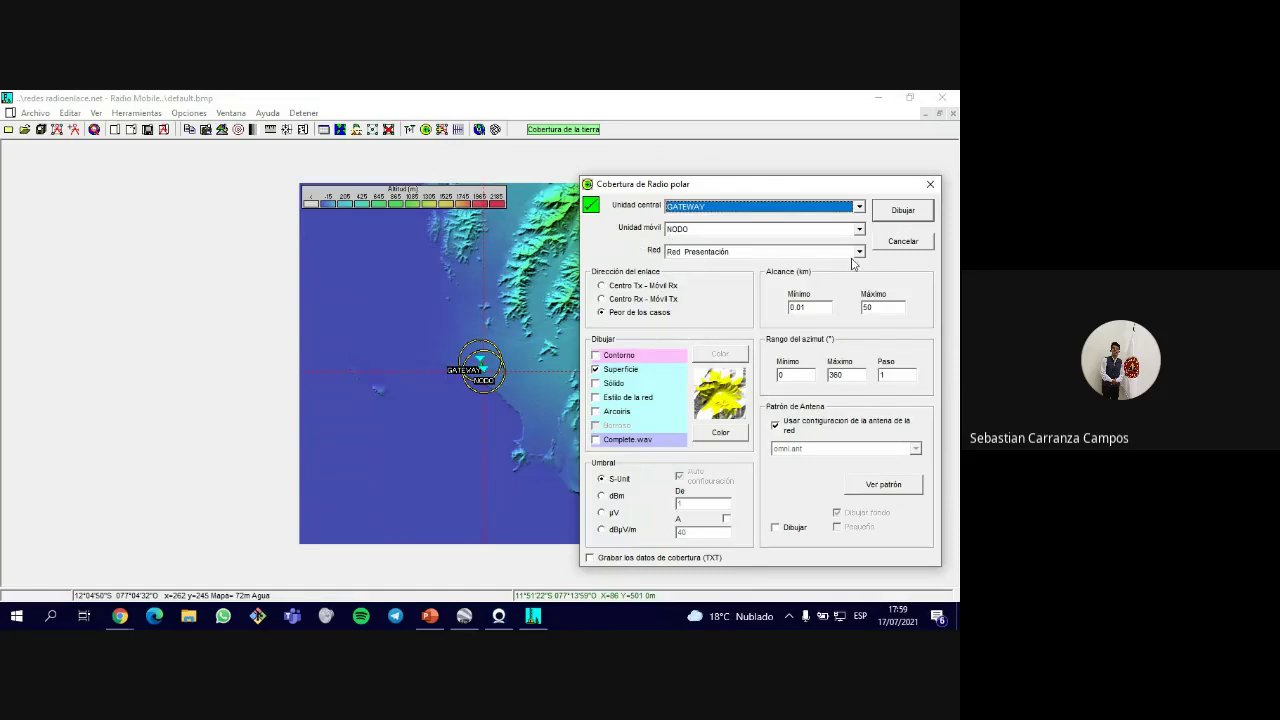
pyautogui.click(604, 315)
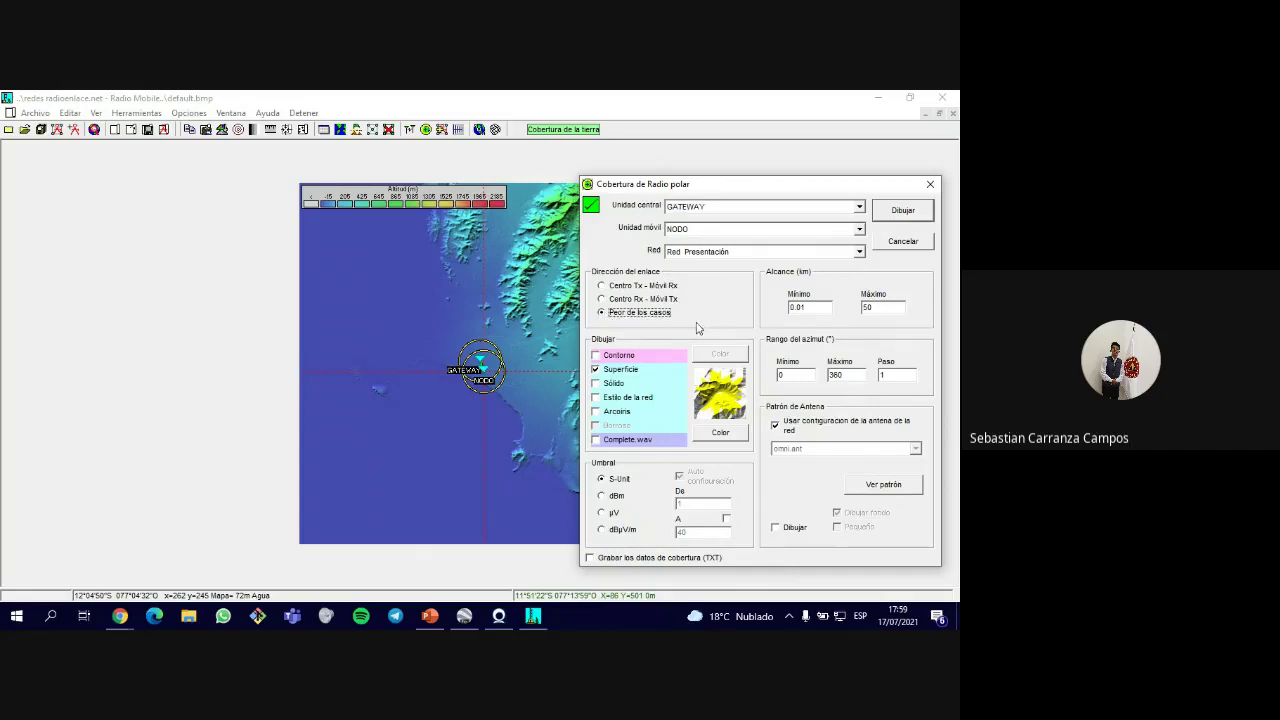
pyautogui.click(596, 384)
pyautogui.click(597, 398)
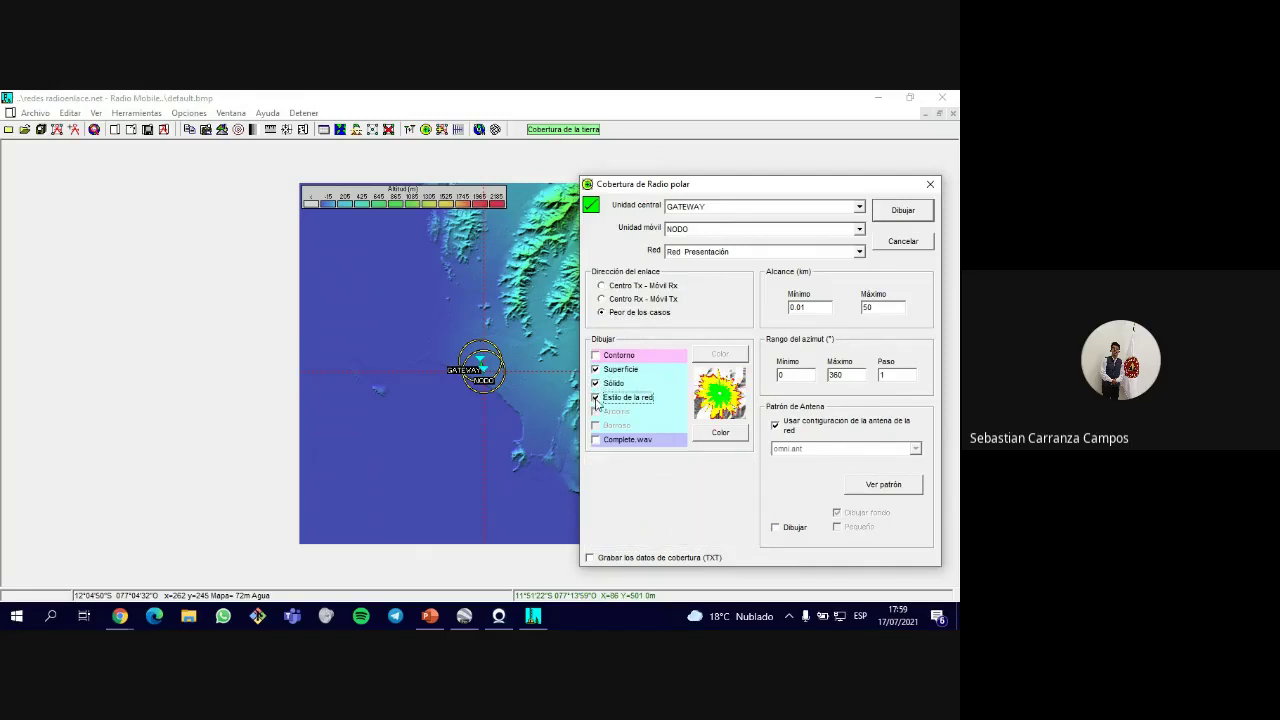
pyautogui.click(598, 400)
pyautogui.click(596, 411)
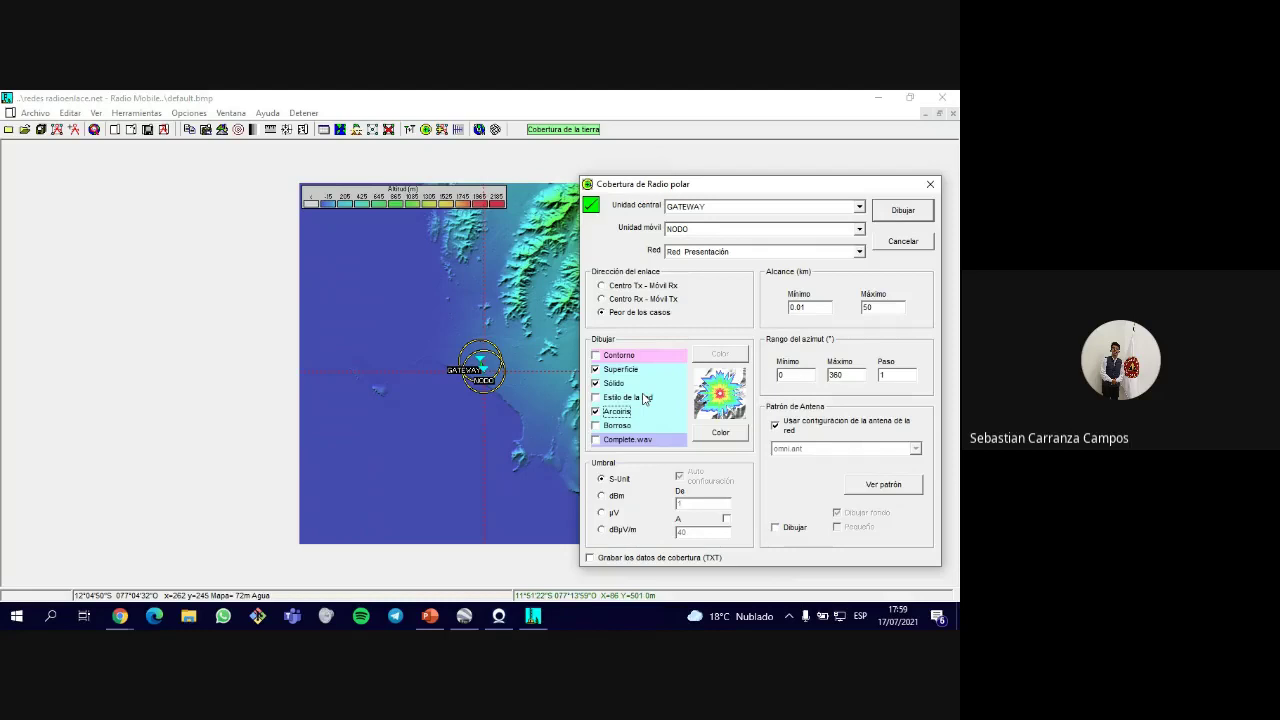
# - Set the coverage threshold unit to dBm, draw the coverage without redrawing the map in grayscale, and keep it in a new image
pyautogui.click(614, 496)
pyautogui.click(603, 481)
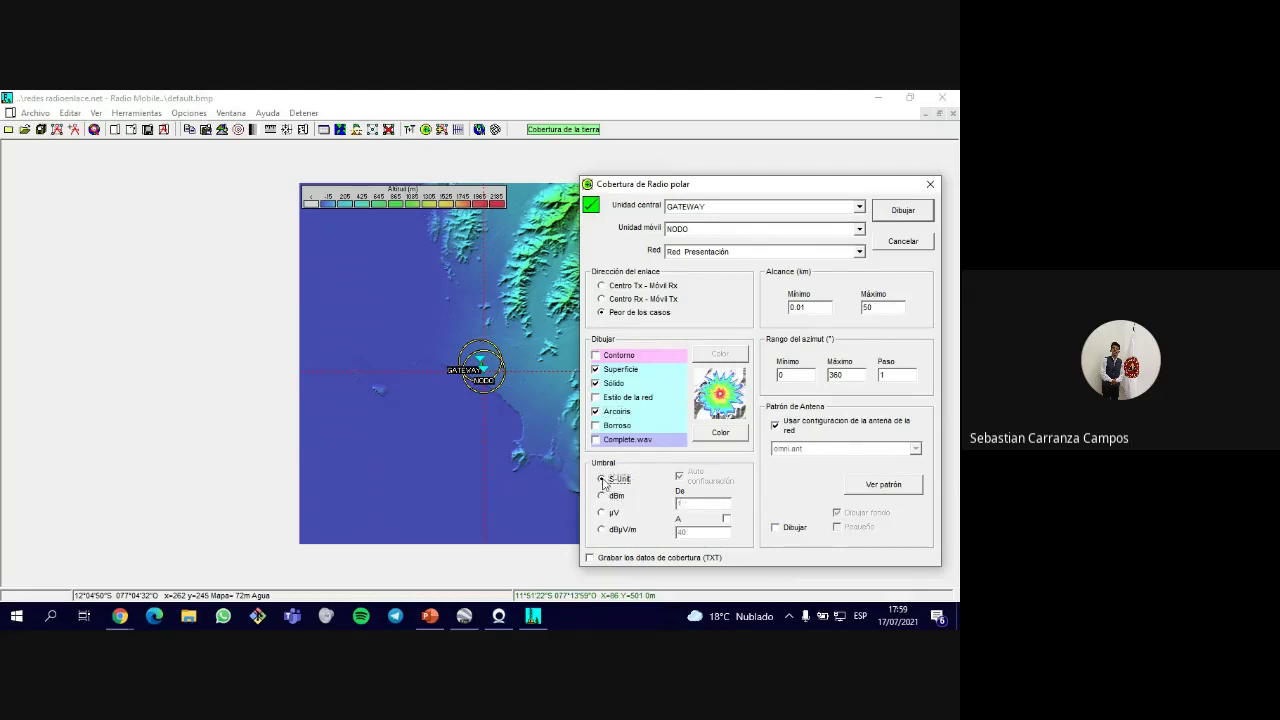
pyautogui.click(604, 496)
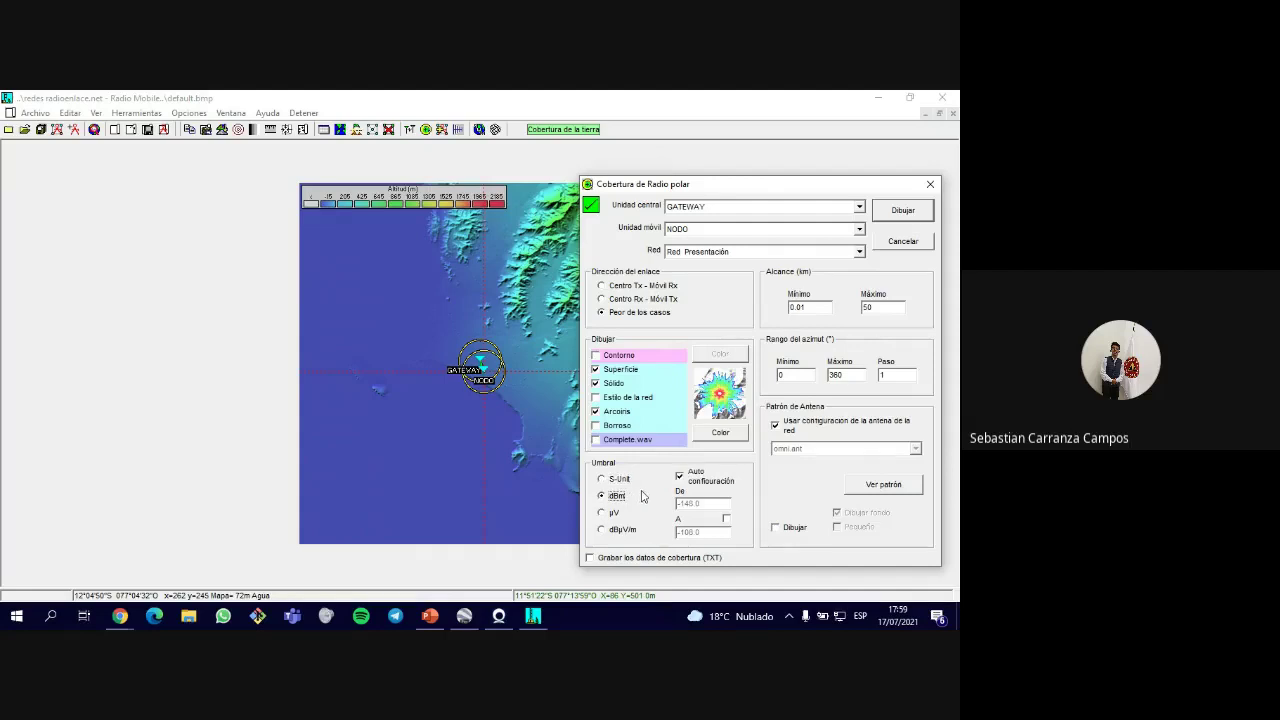
pyautogui.moveTo(736, 192); pyautogui.dragTo(582, 188)
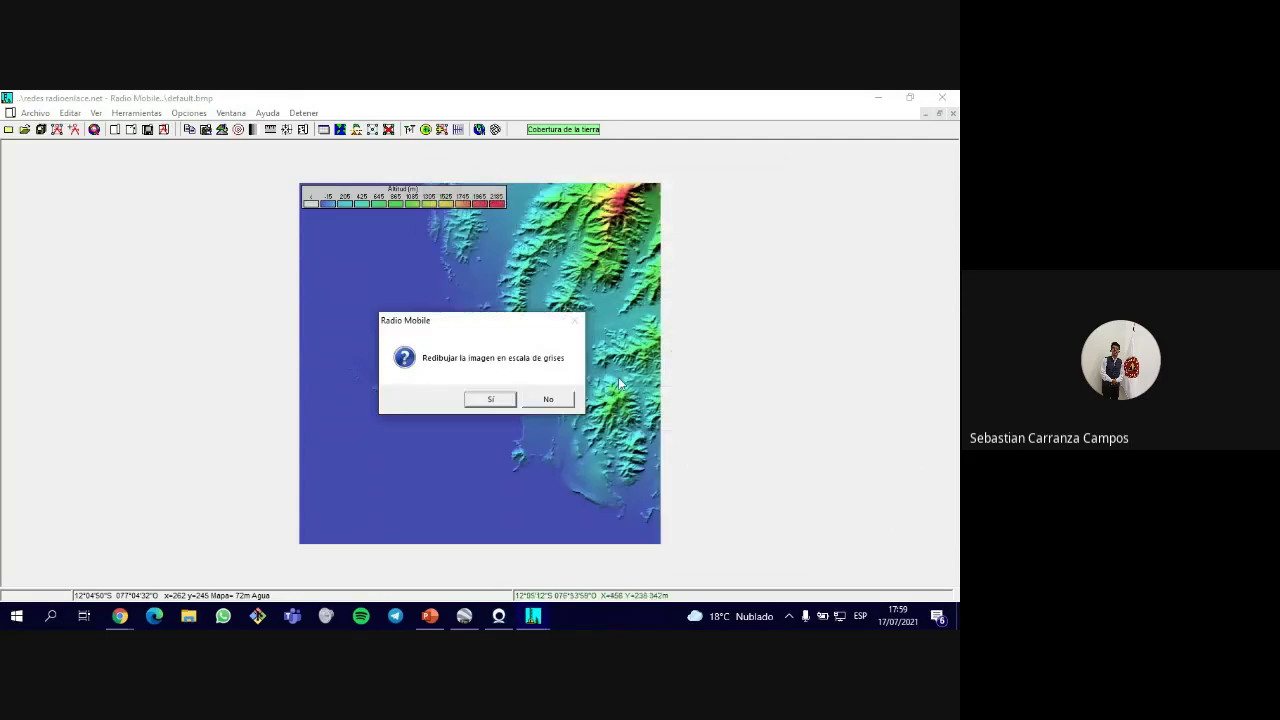
pyautogui.click(549, 400)
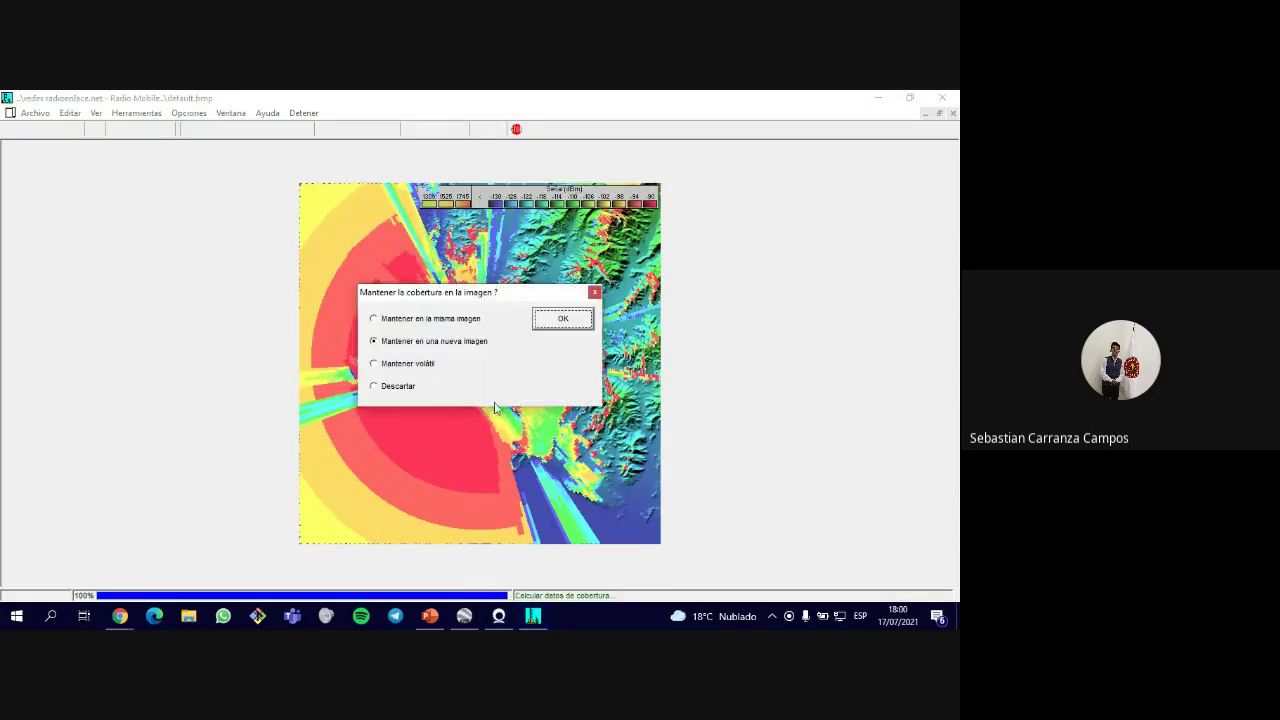
pyautogui.click(560, 320)
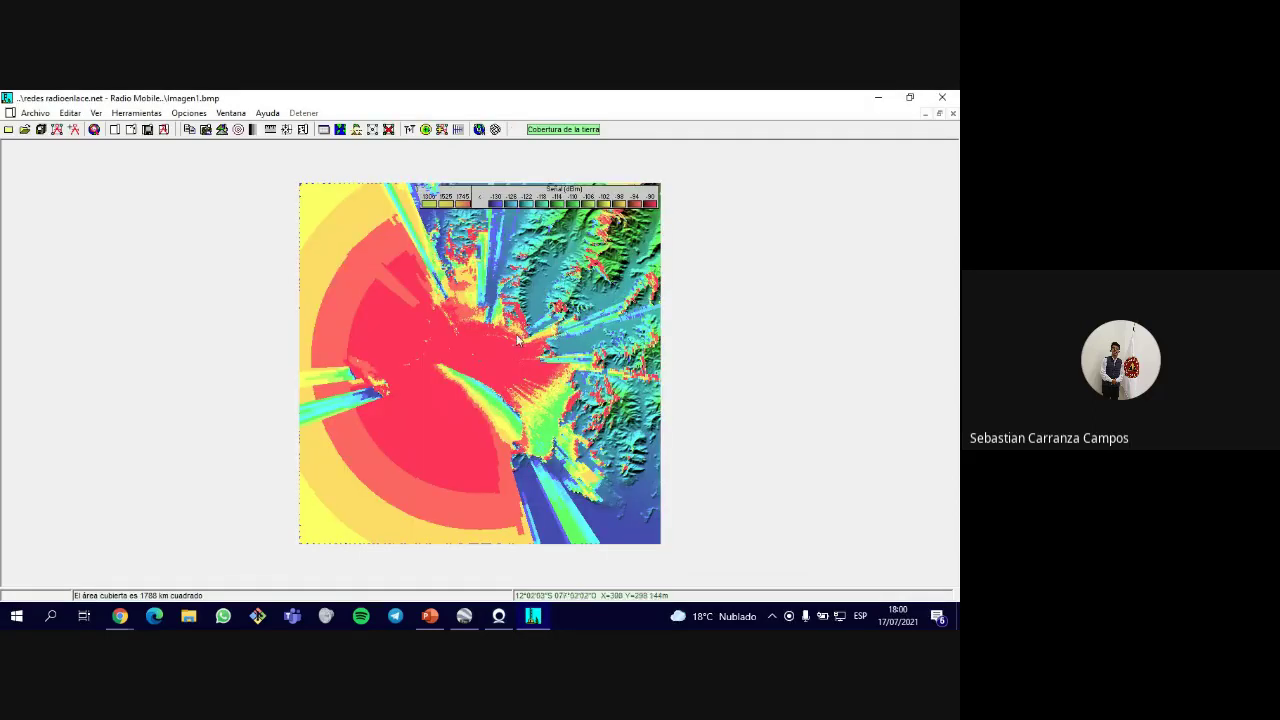